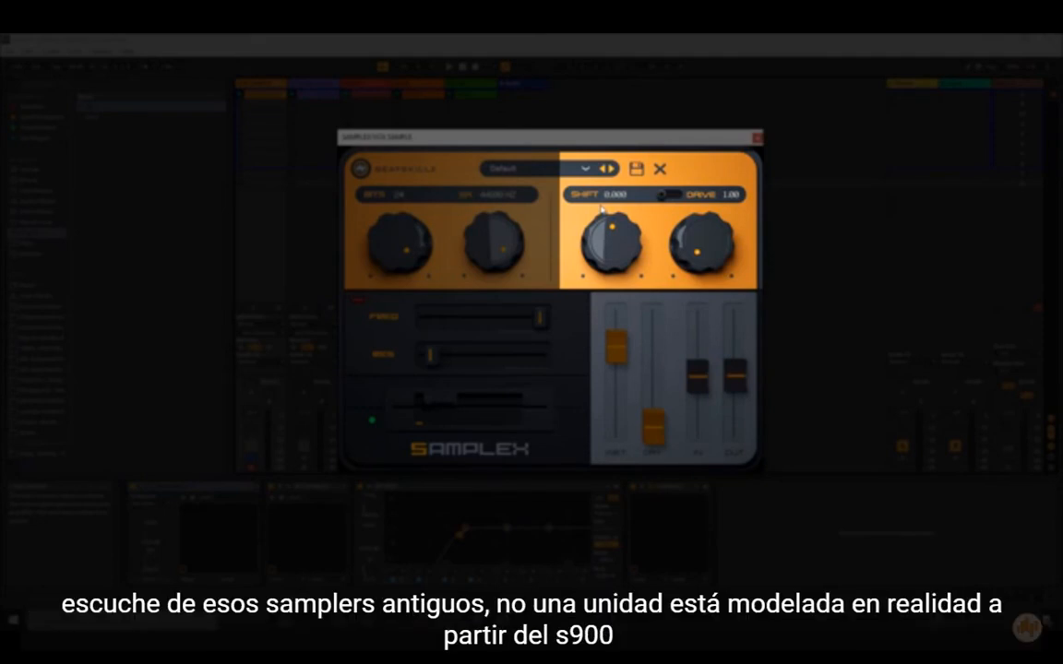
# Switch on the drive and the filter in the vox sample track's Samplex, keeping the filter frequency fully open
pyautogui.click(664, 197)
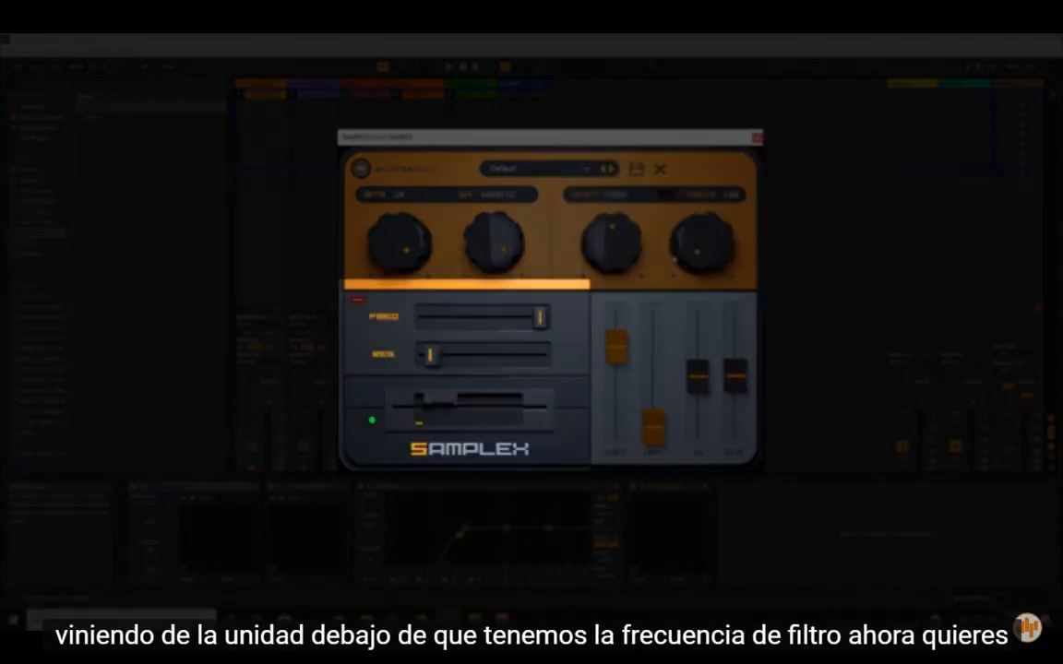
pyautogui.click(357, 300)
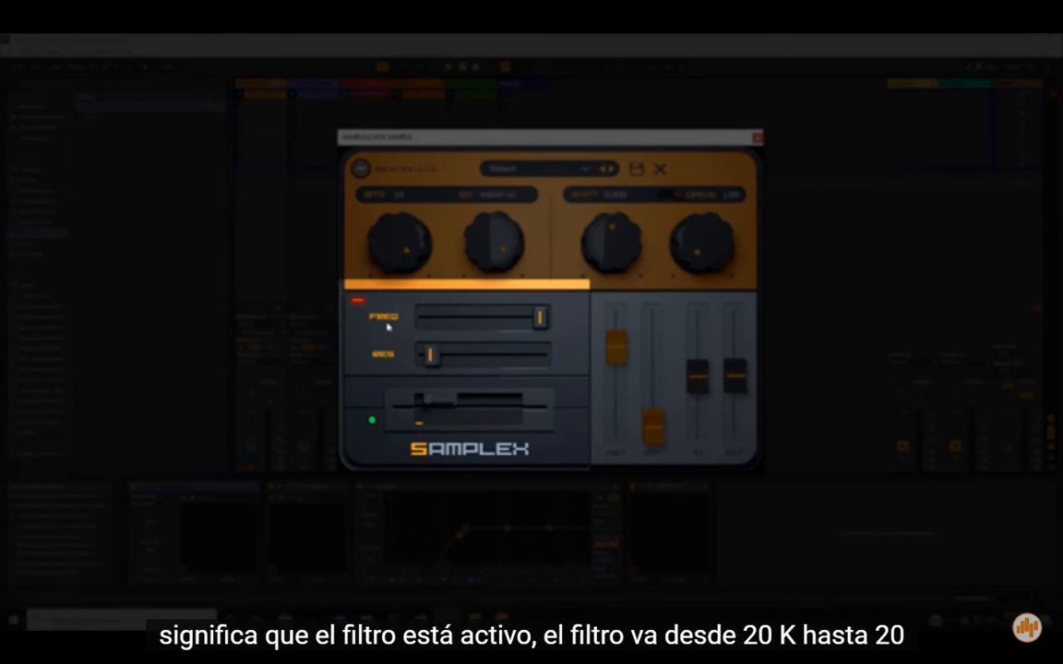
pyautogui.moveTo(540, 318); pyautogui.dragTo(570, 328)
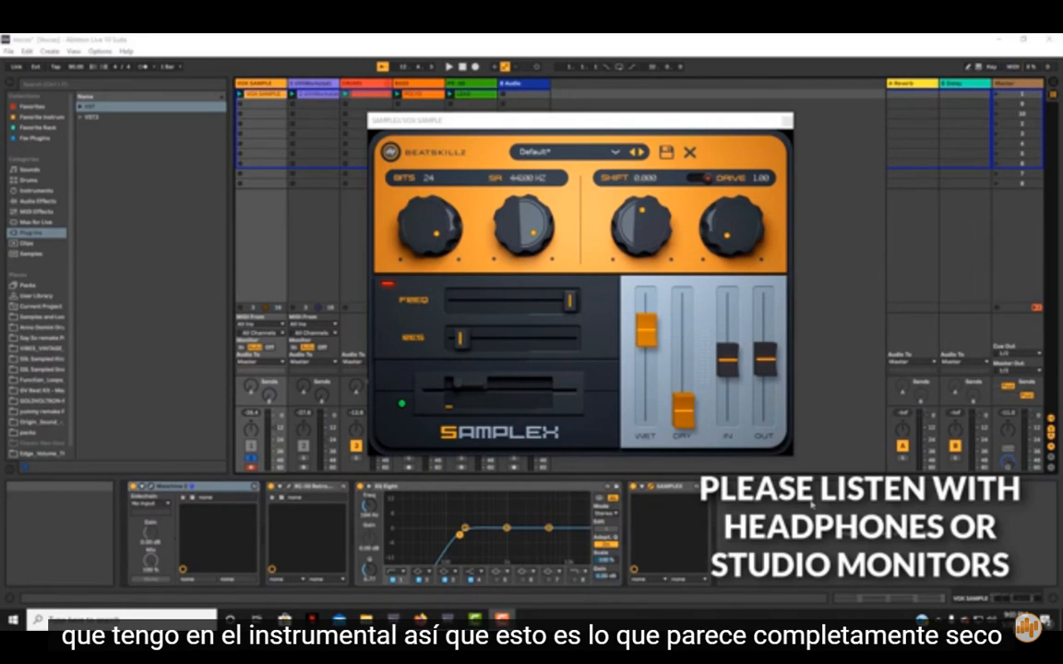
# Audition the vox sample and set Samplex to 12 bits, a sample rate of about 17.2 kHz and a moderately negative shift
pyautogui.press('space')
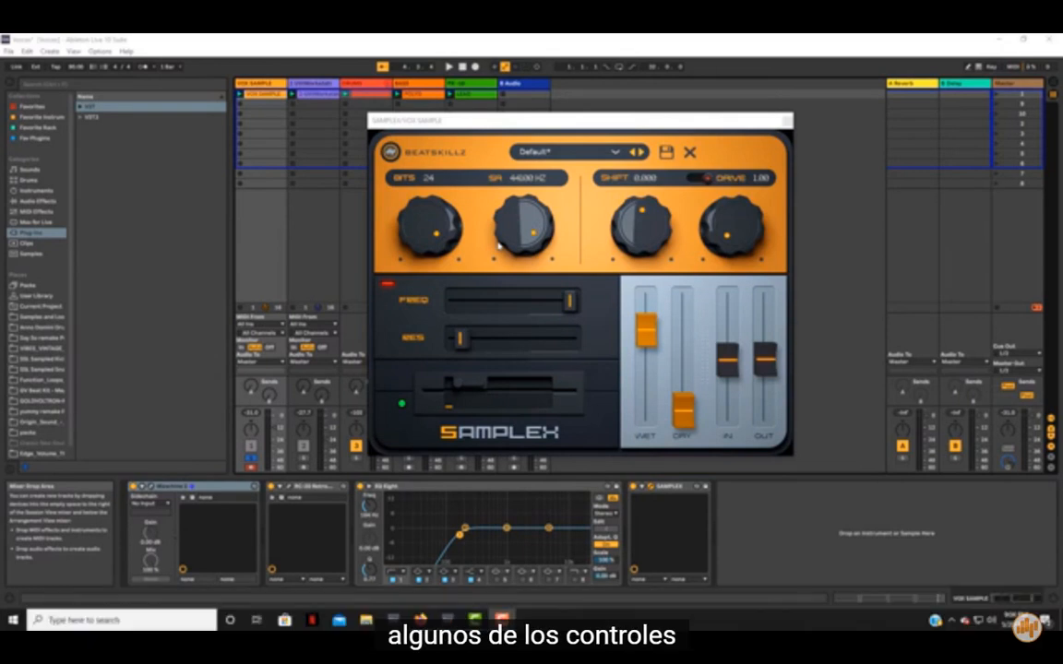
pyautogui.press('space')
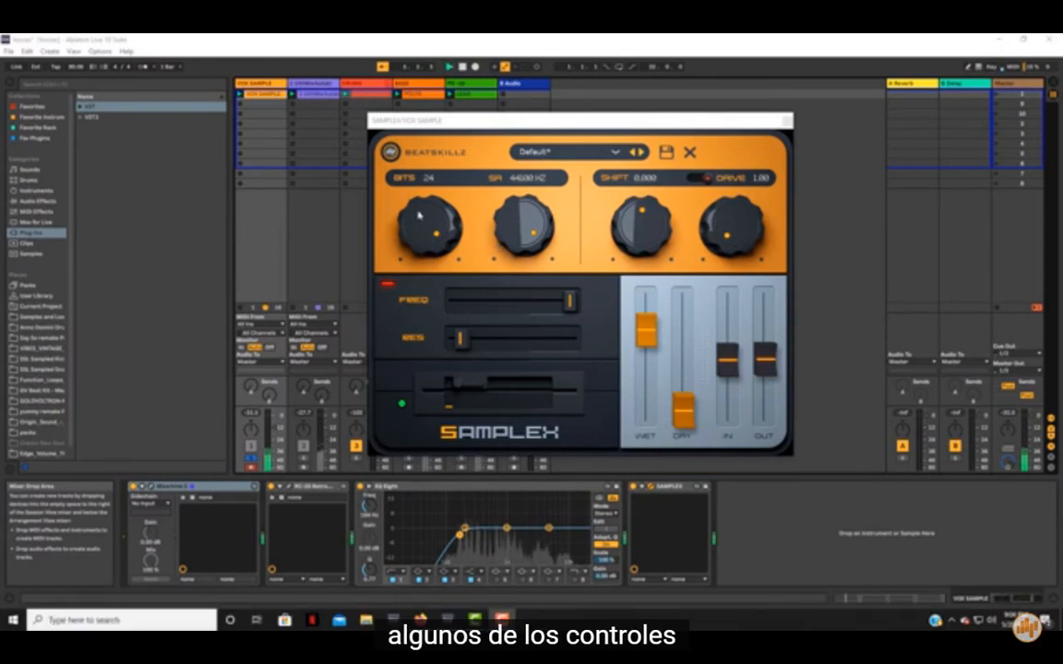
pyautogui.moveTo(420, 214)
pyautogui.mouseDown()
pyautogui.moveTo(417, 233)
pyautogui.moveTo(418, 220)
pyautogui.mouseUp()
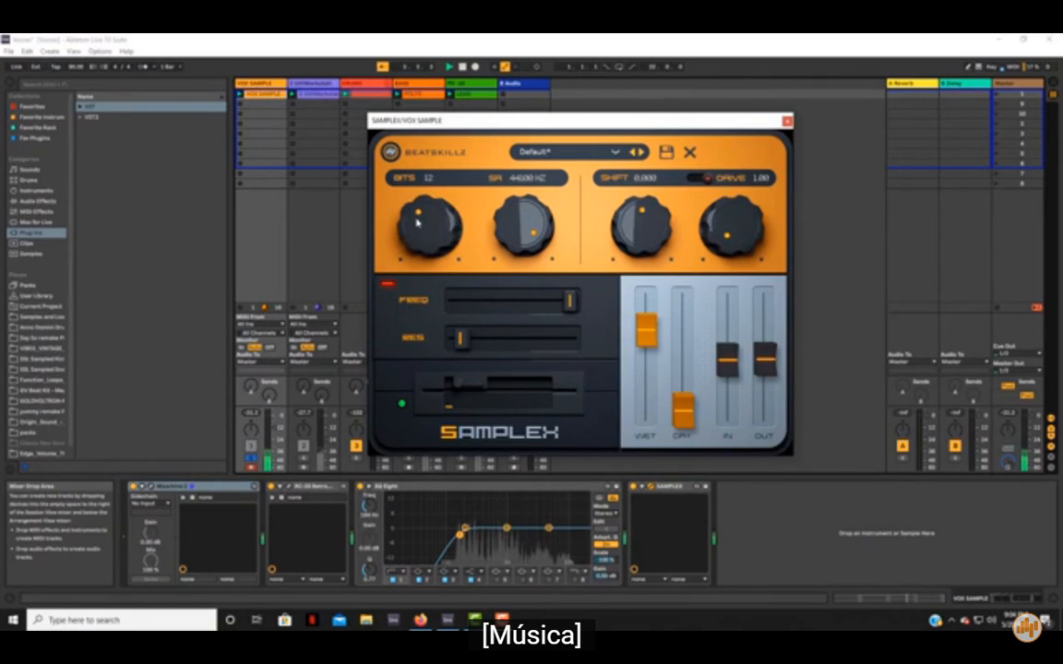
pyautogui.moveTo(522, 213); pyautogui.dragTo(549, 225)
pyautogui.moveTo(623, 222); pyautogui.dragTo(631, 210)
pyautogui.moveTo(512, 223); pyautogui.dragTo(506, 218)
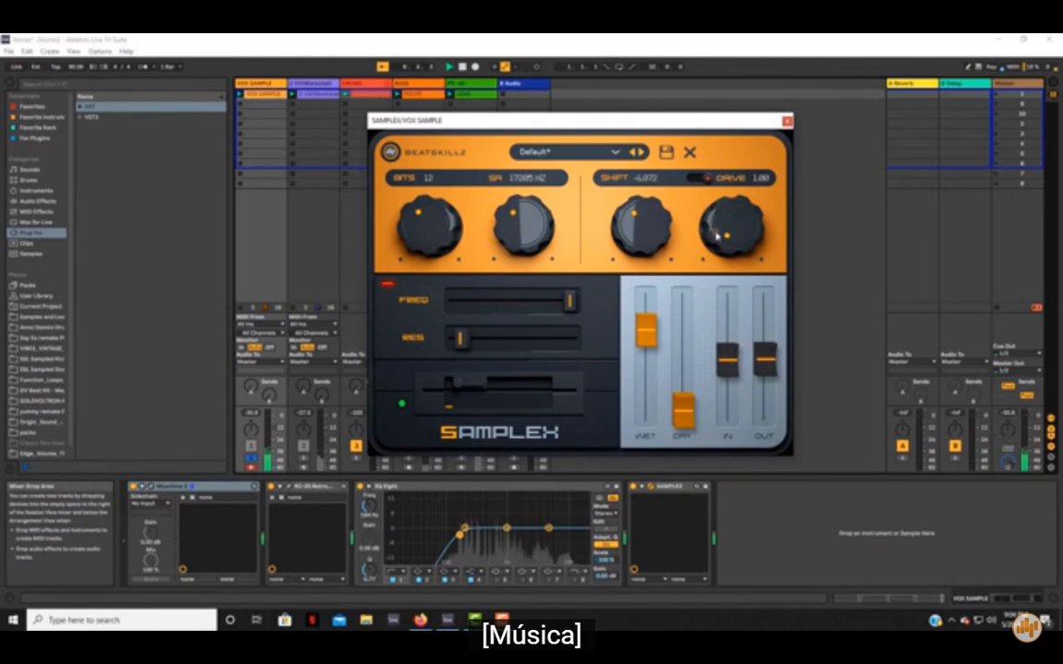
# Raise the vox Samplex drive to 1.95, lower its output slightly, and bring the filter frequency down to just below the middle
pyautogui.moveTo(725, 222); pyautogui.dragTo(730, 169)
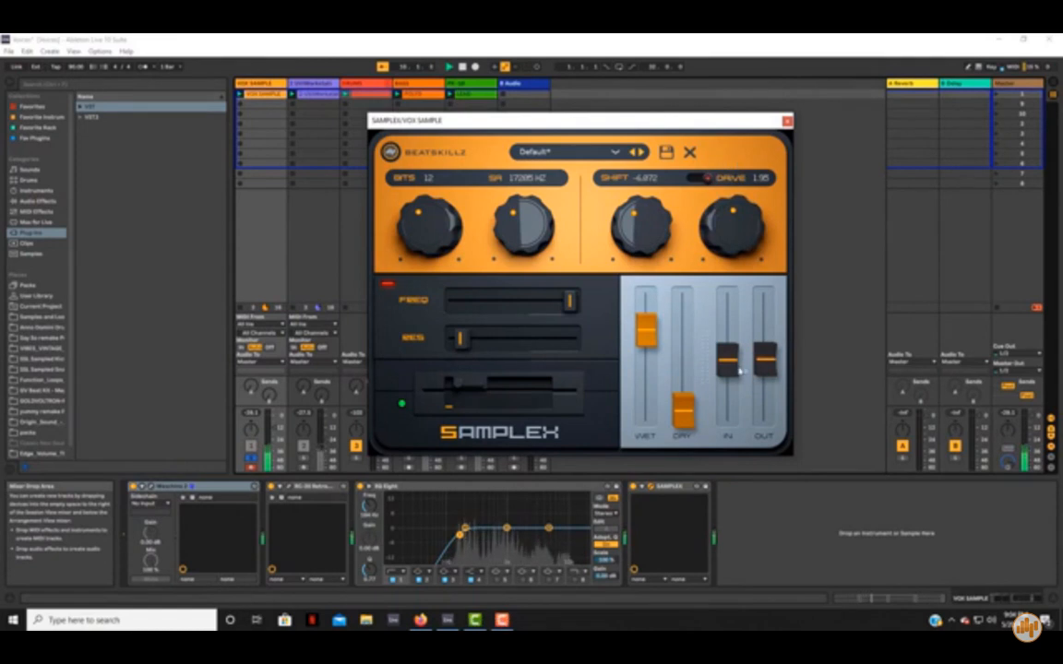
pyautogui.moveTo(763, 367); pyautogui.dragTo(763, 367)
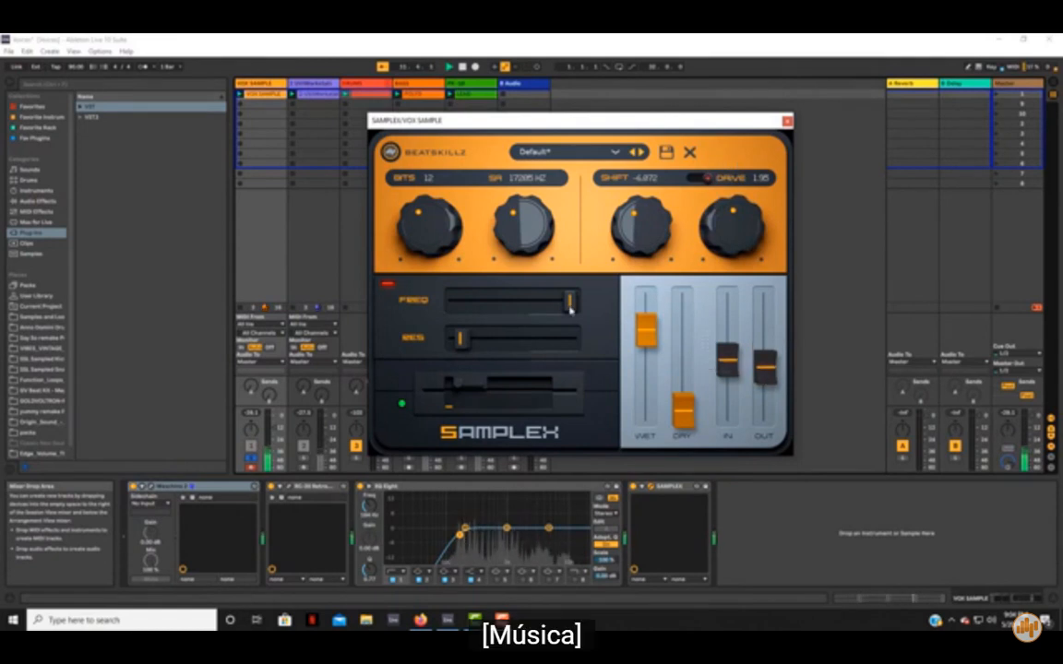
pyautogui.moveTo(570, 308); pyautogui.dragTo(497, 310)
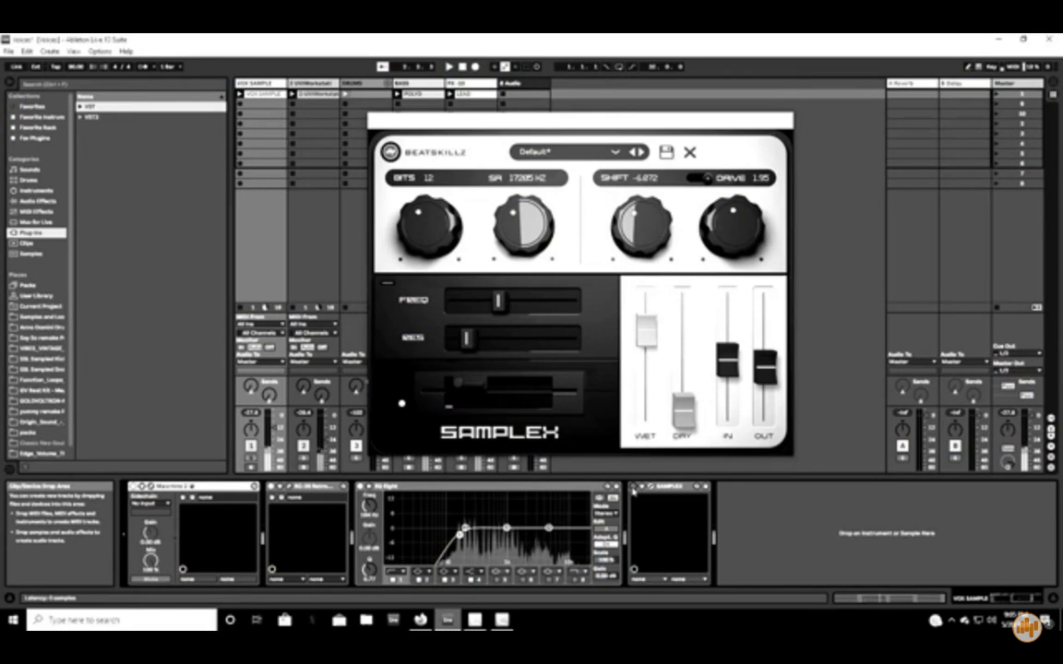
# Compare the playing vox sample with Samplex bypassed and active, reset its output level to default, and stop playback
pyautogui.click(632, 486)
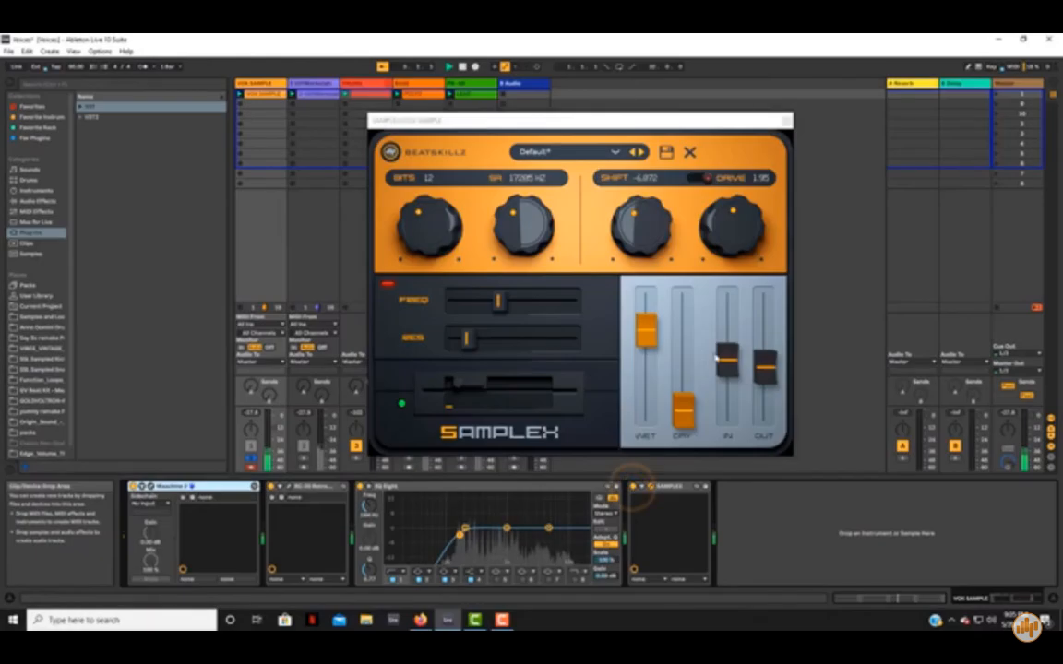
pyautogui.moveTo(765, 372); pyautogui.dragTo(768, 370)
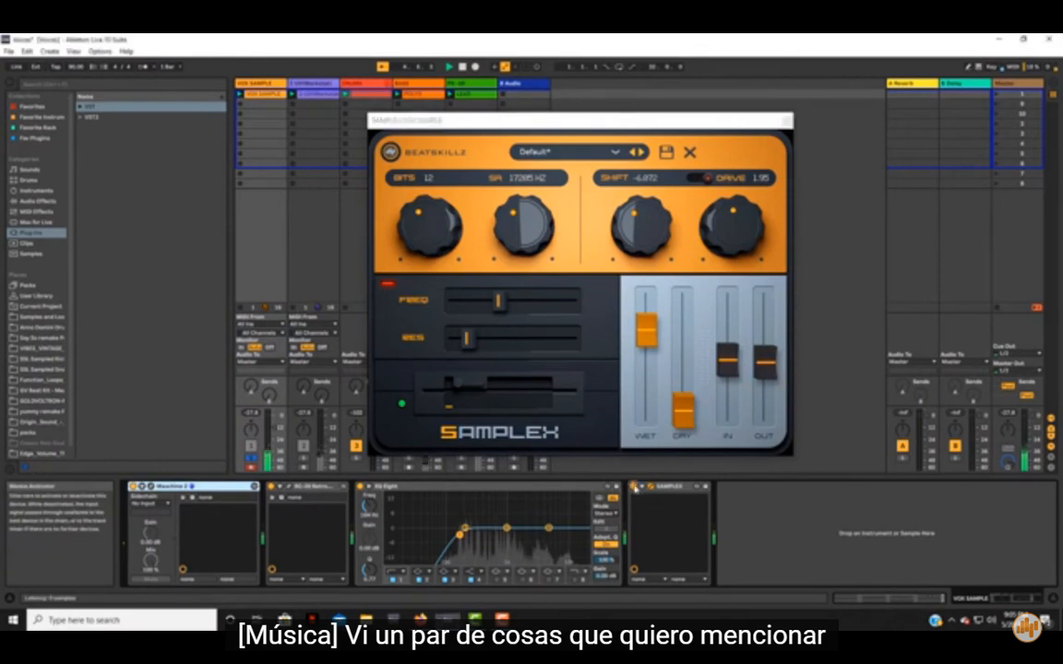
pyautogui.click(633, 487)
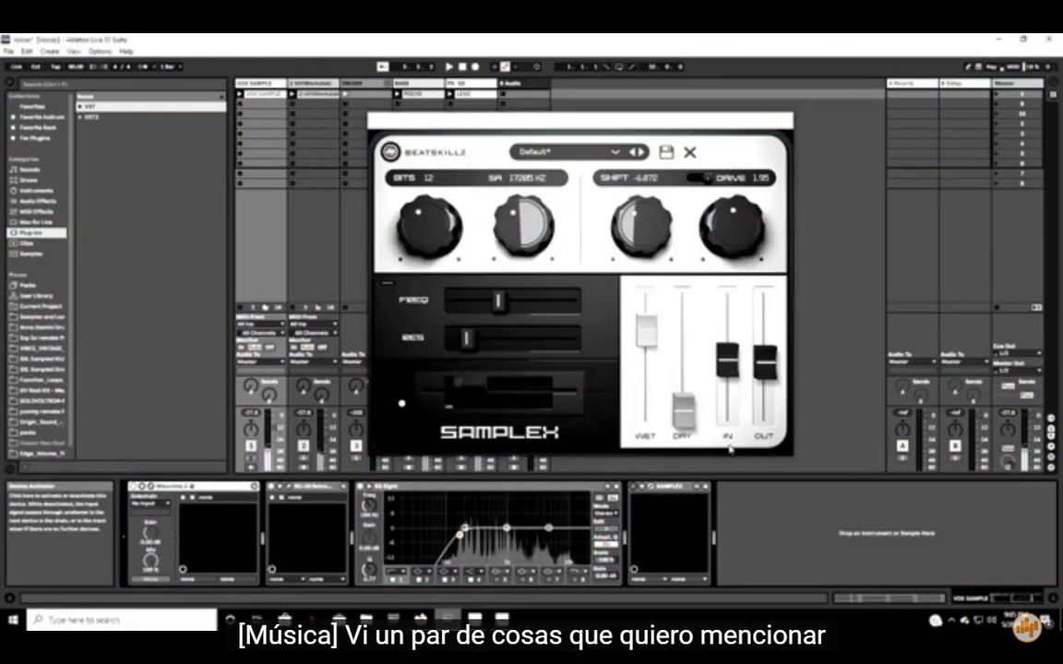
pyautogui.doubleClick(765, 371)
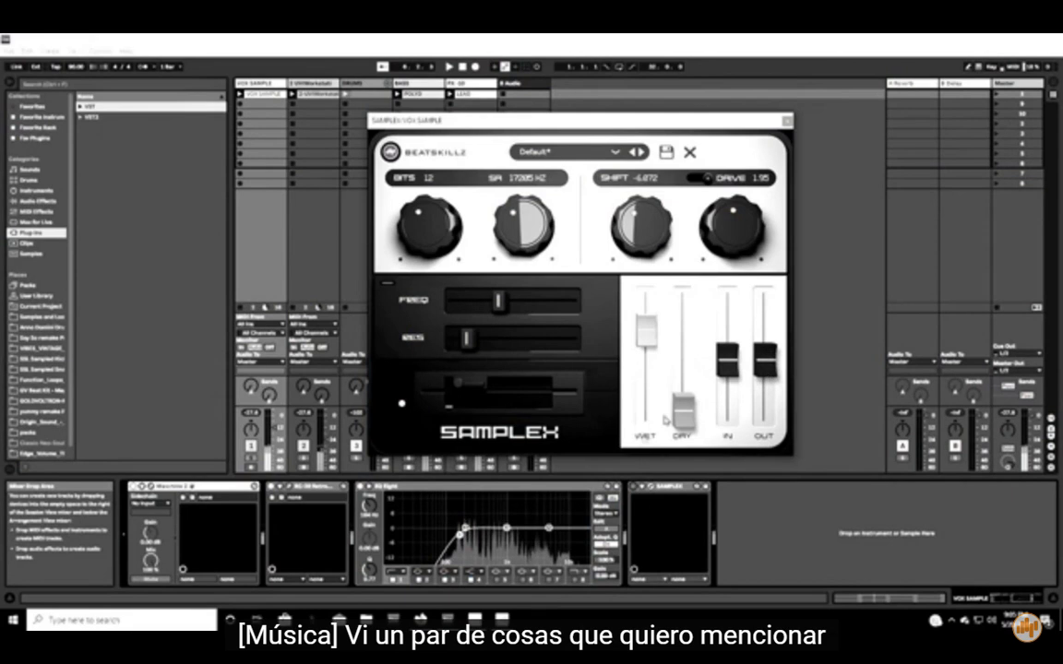
pyautogui.click(634, 486)
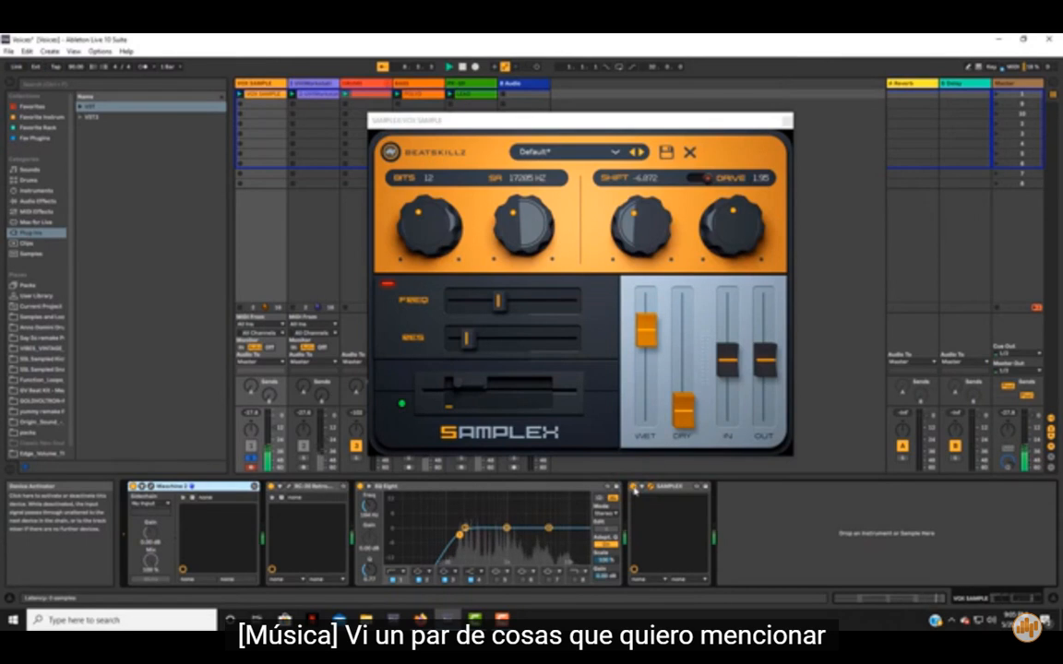
pyautogui.press('space')
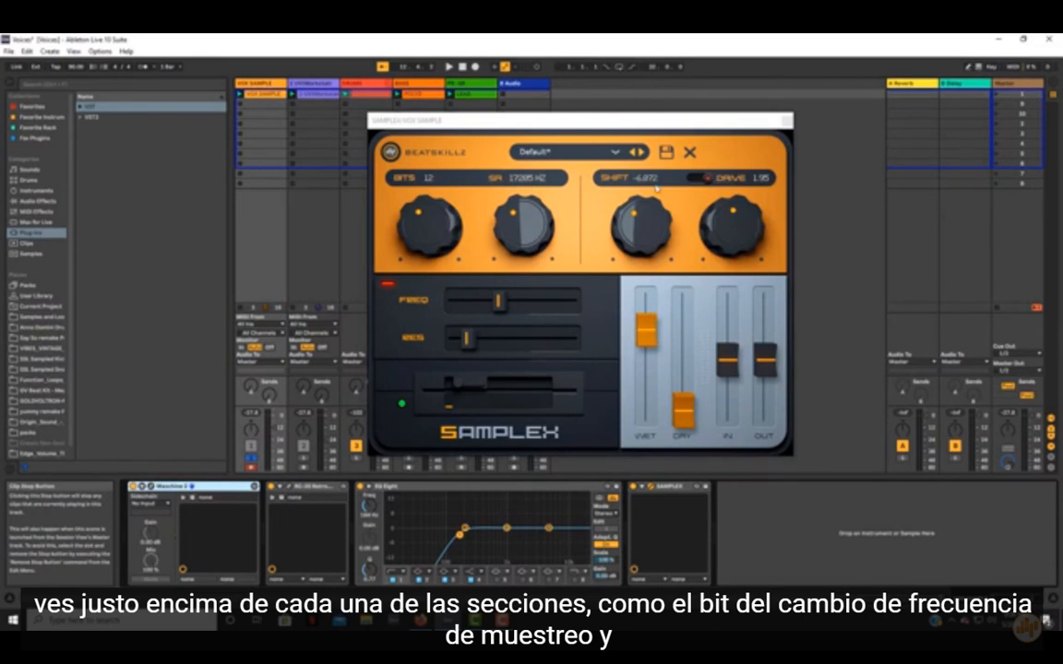
# Open the sample rate value for direct entry, and look through the available Samplex preset categories
pyautogui.doubleClick(530, 178)
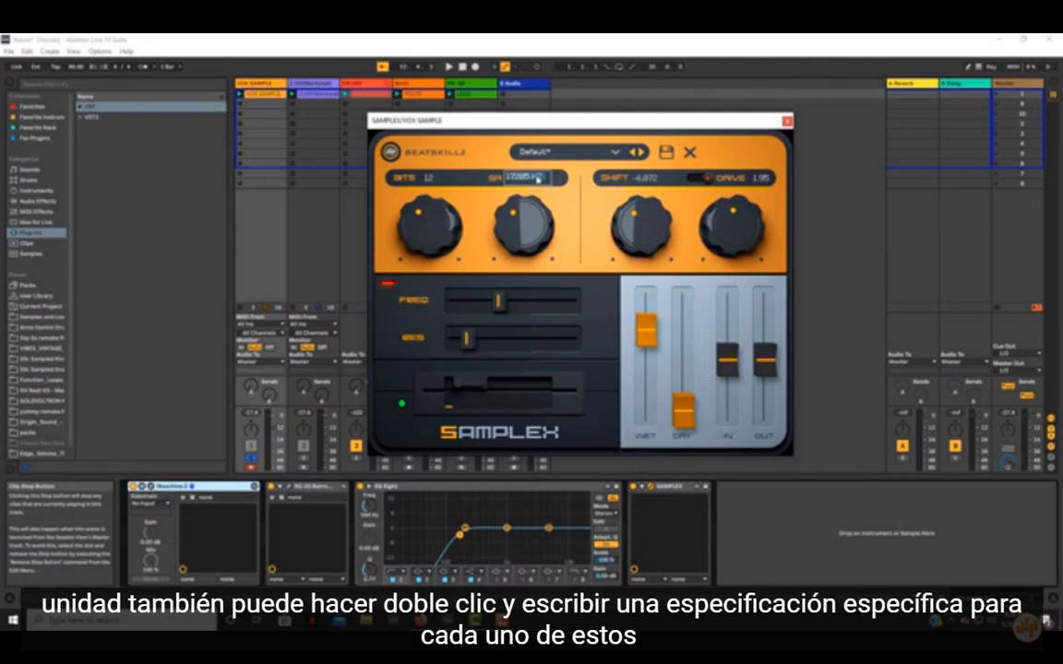
pyautogui.click(566, 215)
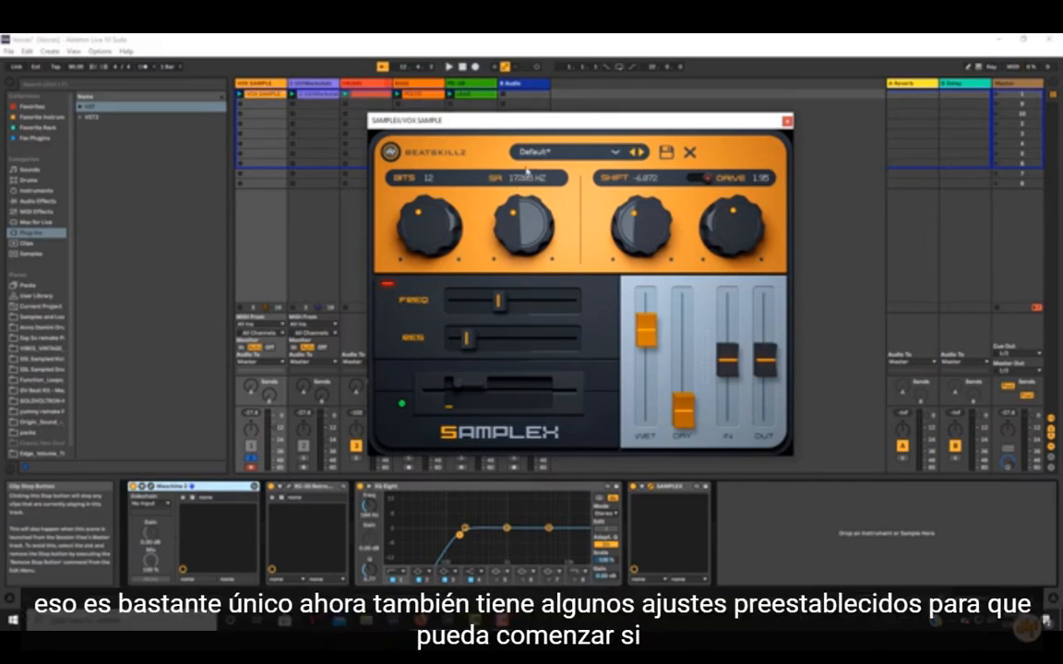
pyautogui.click(582, 153)
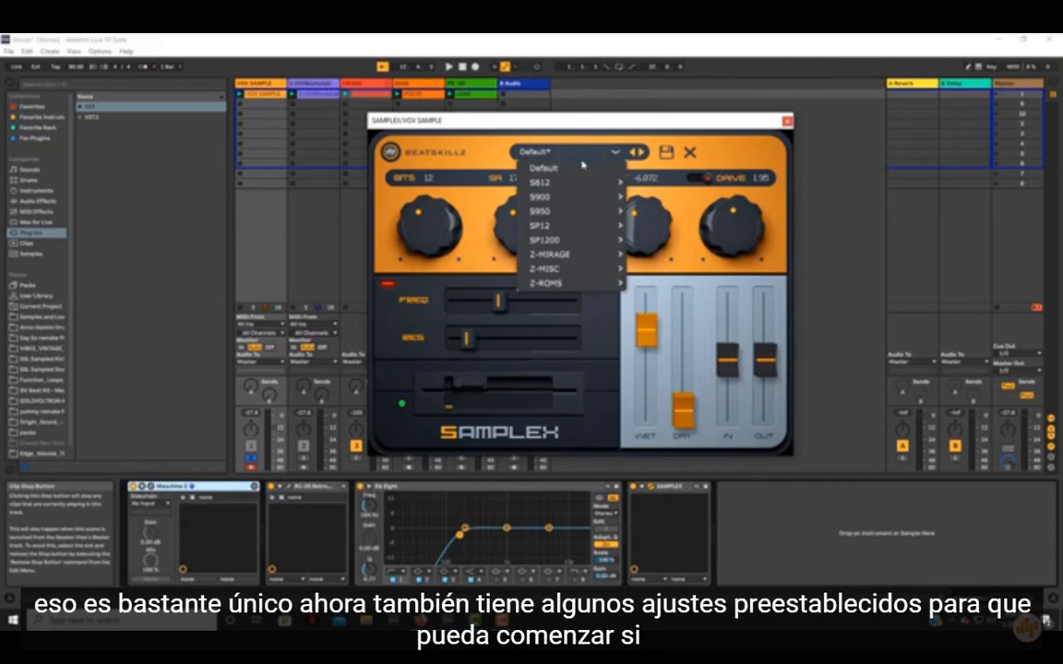
pyautogui.moveTo(583, 190)
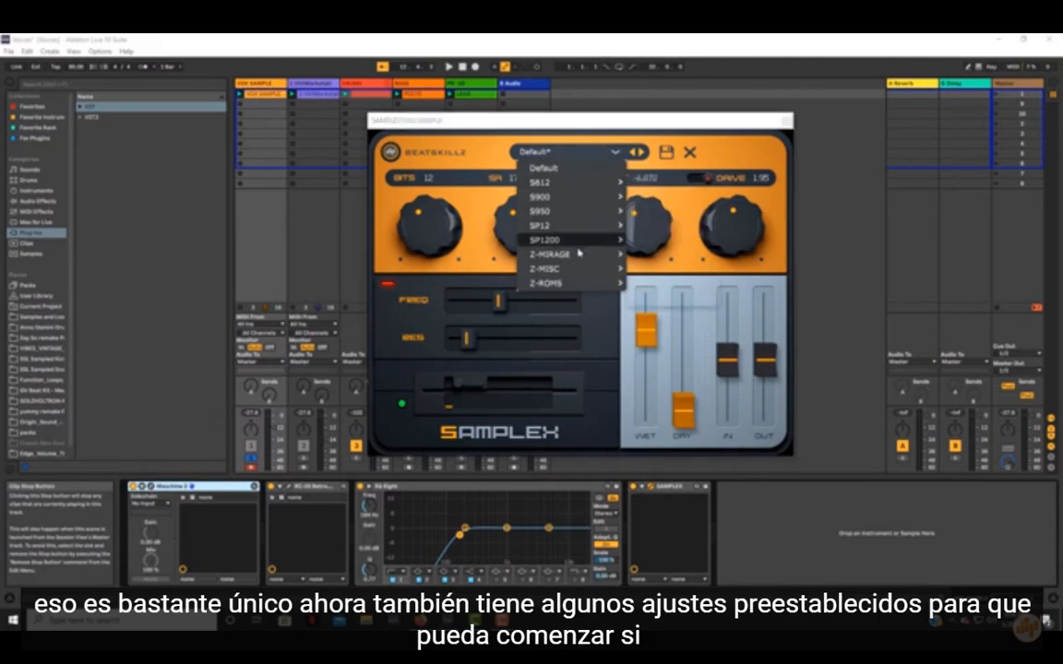
pyautogui.click(576, 144)
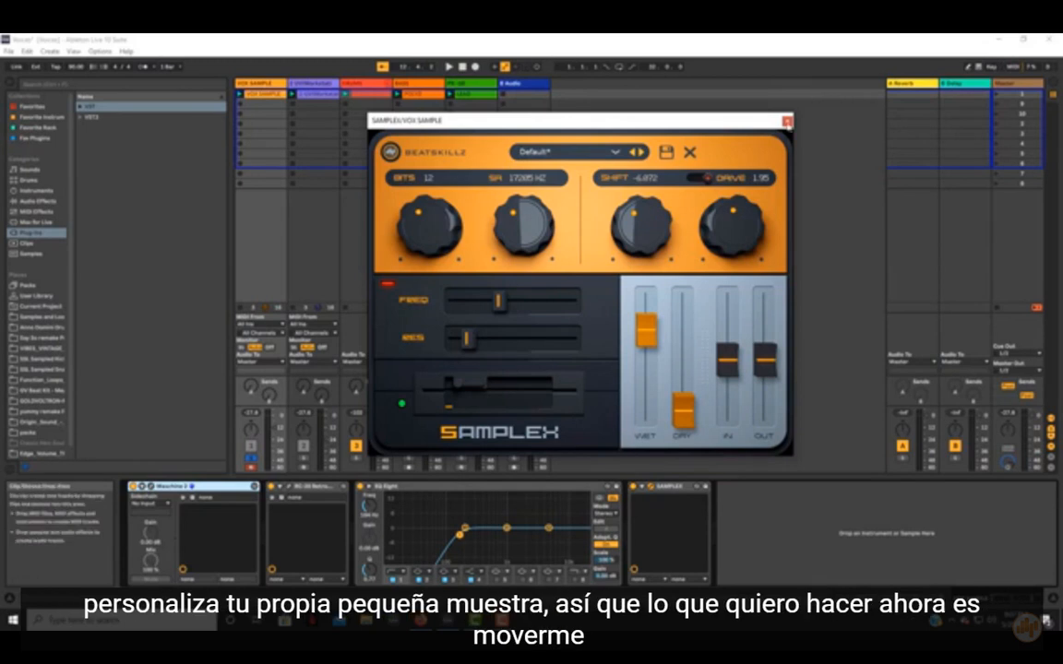
# Close the vox sample's Samplex window and turn off solo on the vox sample track
pyautogui.click(787, 121)
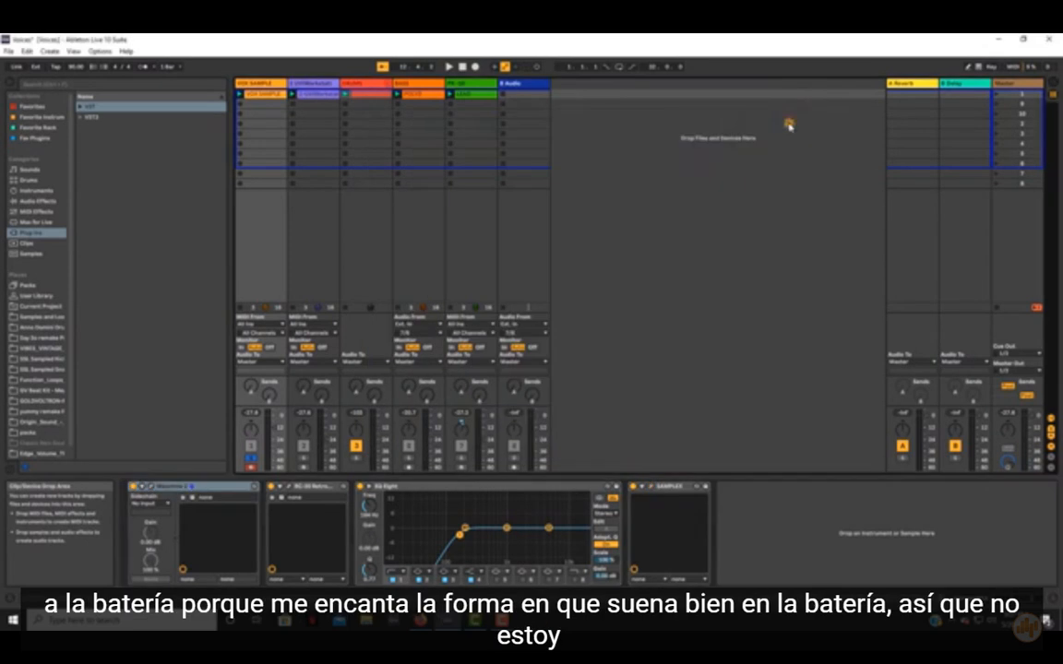
pyautogui.click(250, 458)
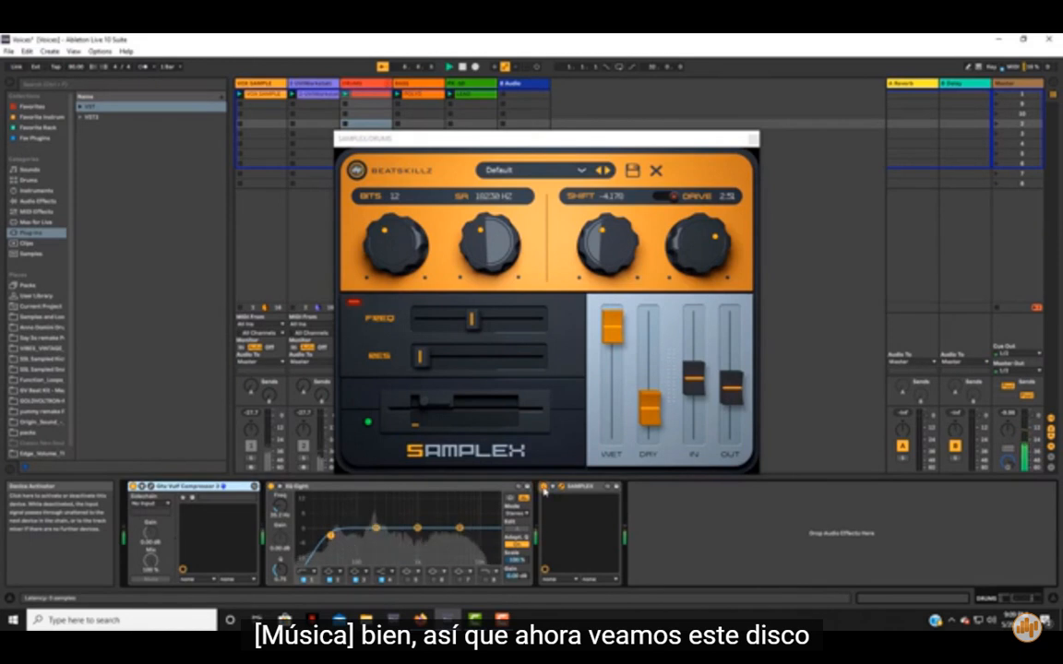
# Compare the drums with Samplex toggled, and play them again with the drive switched off
pyautogui.click(544, 490)
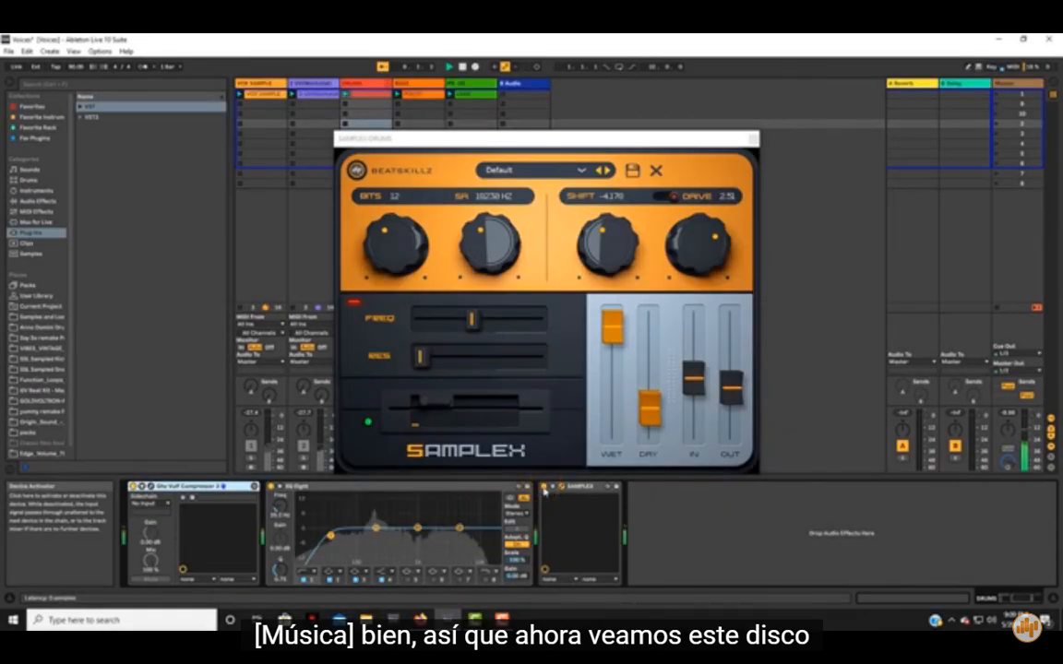
pyautogui.press('space')
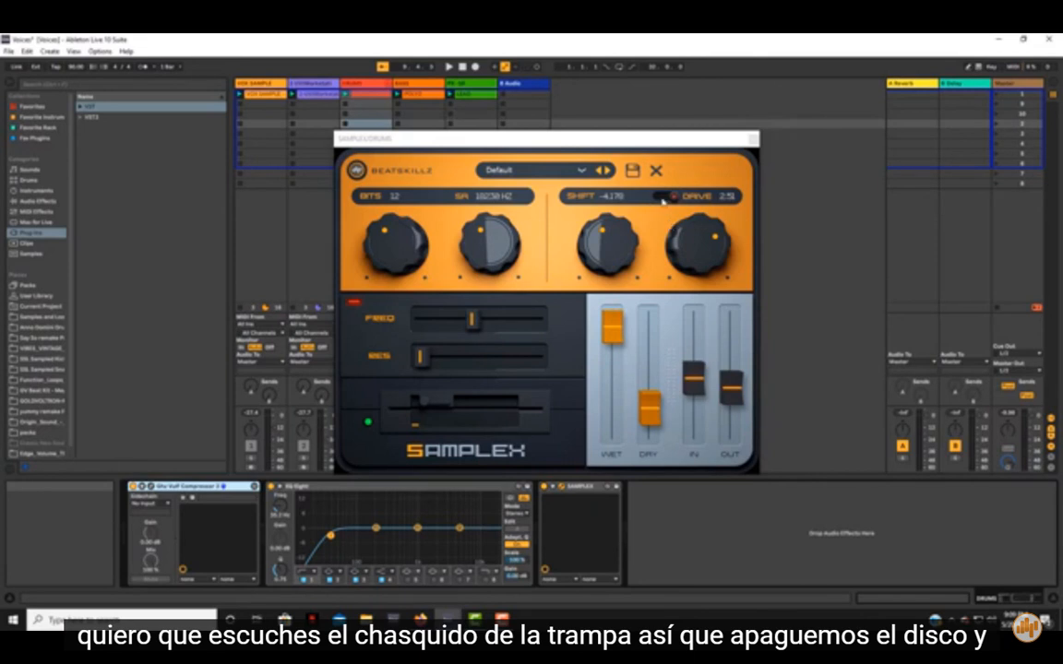
pyautogui.click(664, 195)
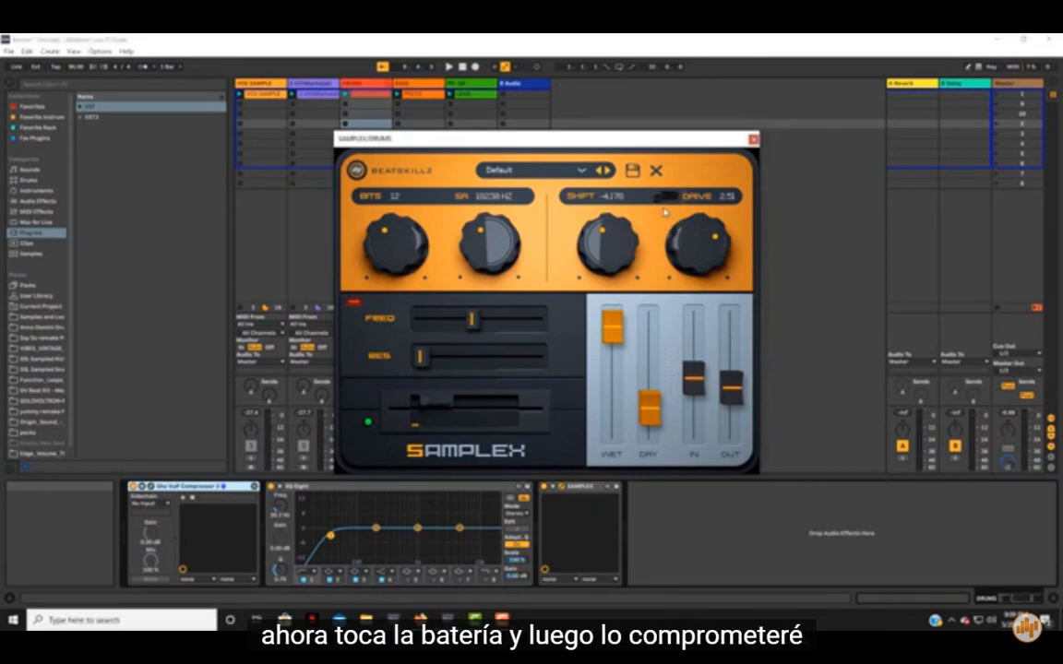
pyautogui.press('space')
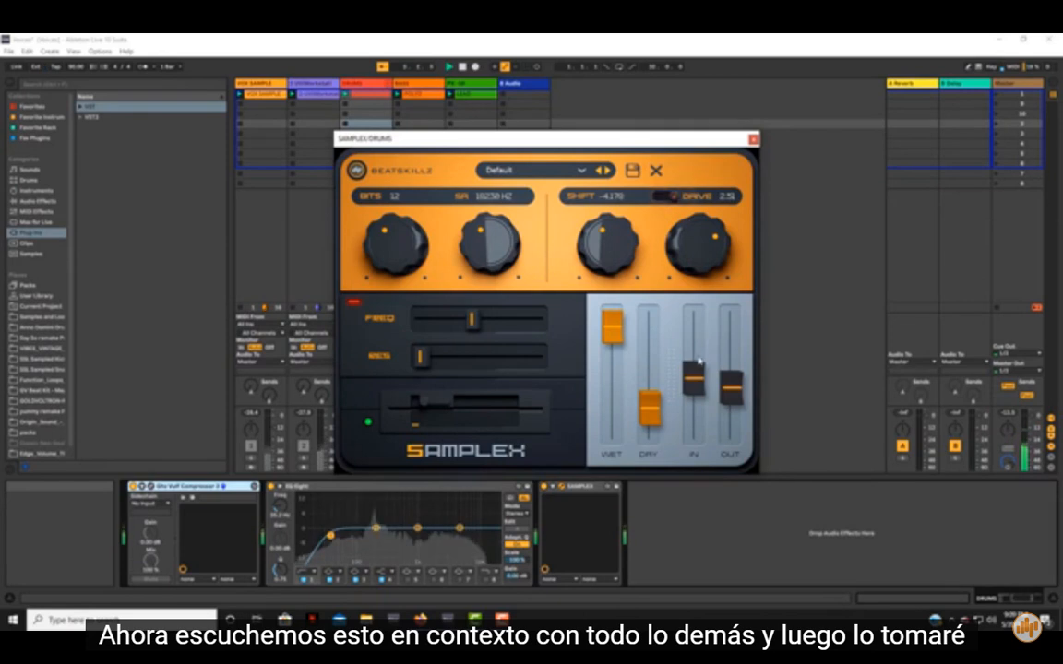
# Lower the drums' Samplex output to about 0.744 while comparing drive off and on, and set the drive to 3.00
pyautogui.click(668, 198)
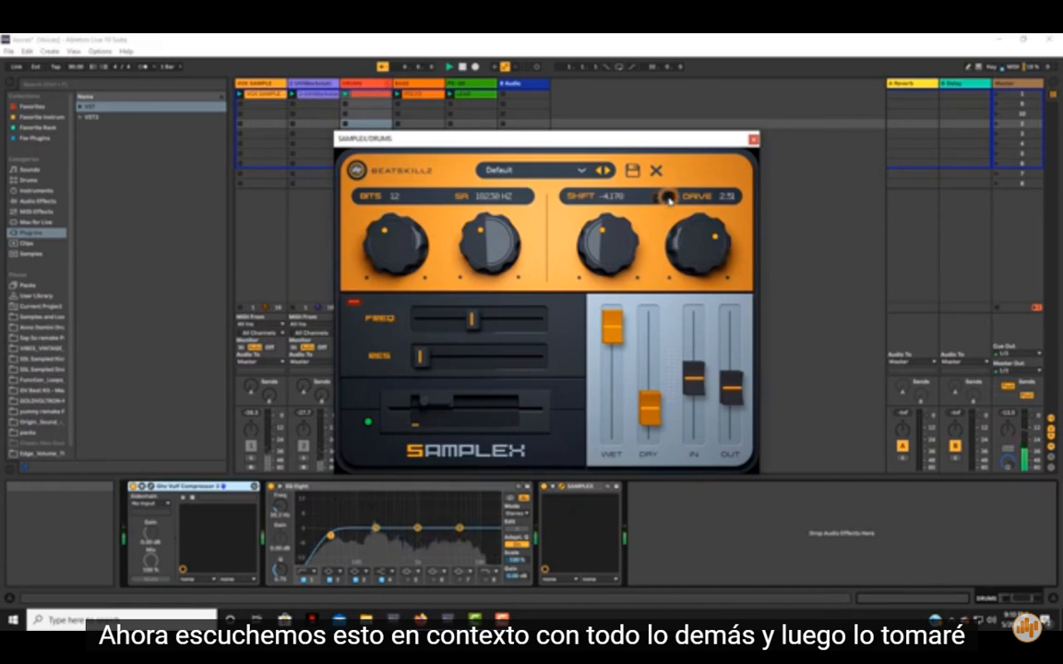
pyautogui.moveTo(732, 387); pyautogui.dragTo(731, 396)
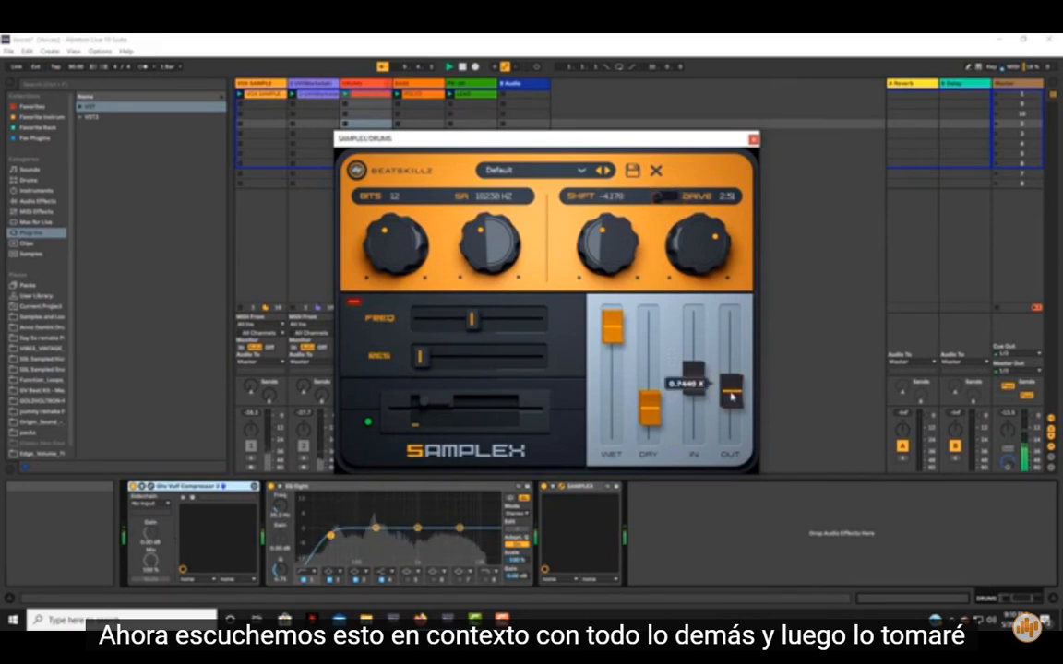
pyautogui.click(671, 199)
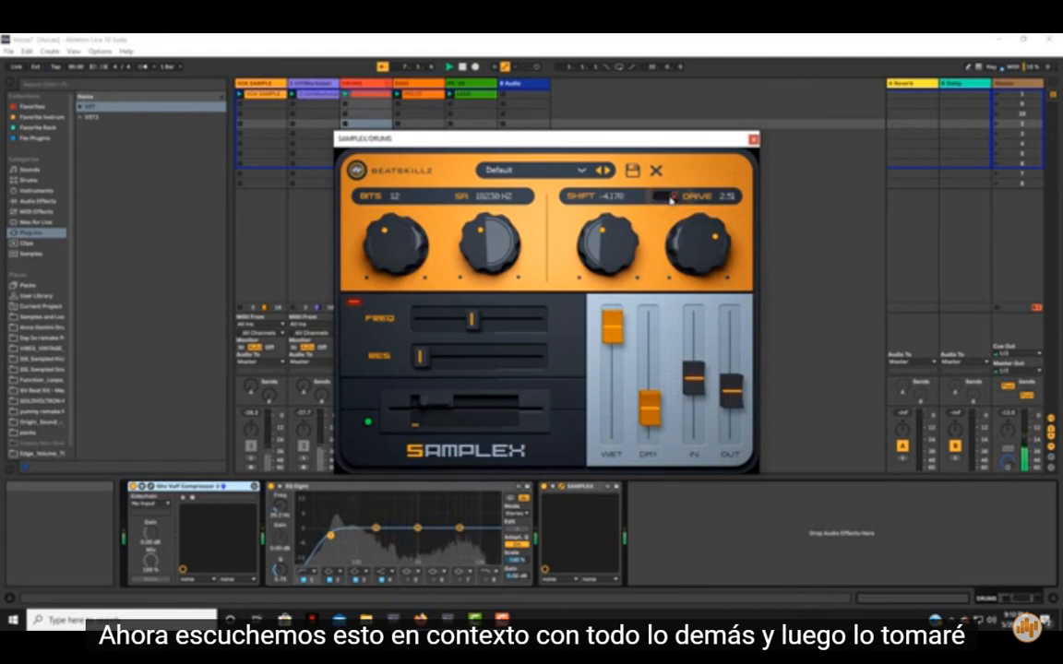
pyautogui.moveTo(681, 244); pyautogui.dragTo(681, 239)
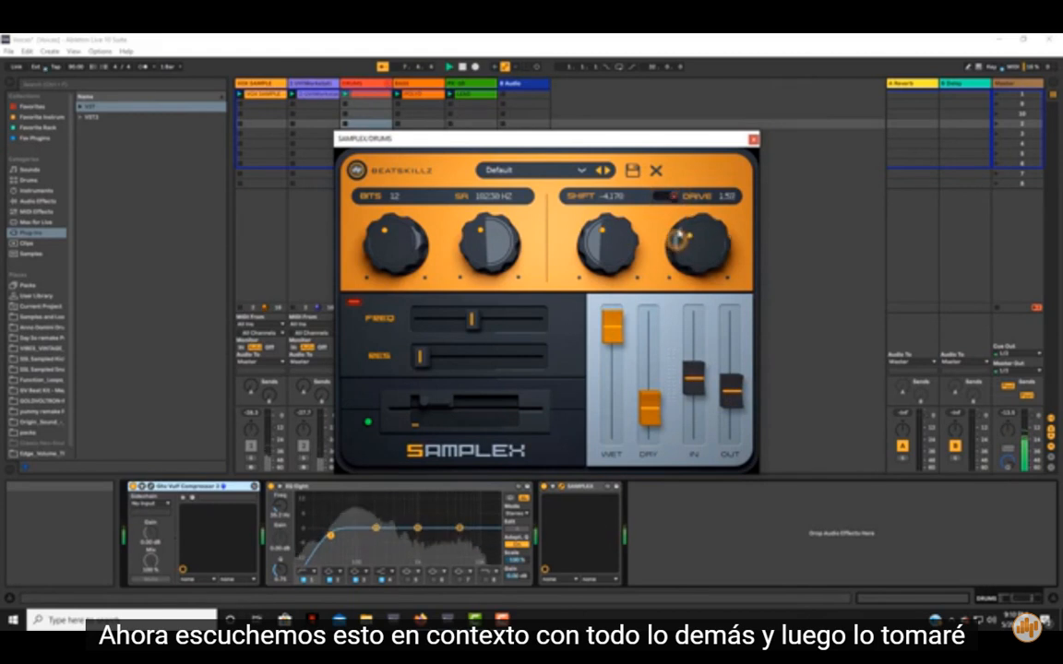
pyautogui.moveTo(755, 249); pyautogui.dragTo(738, 299)
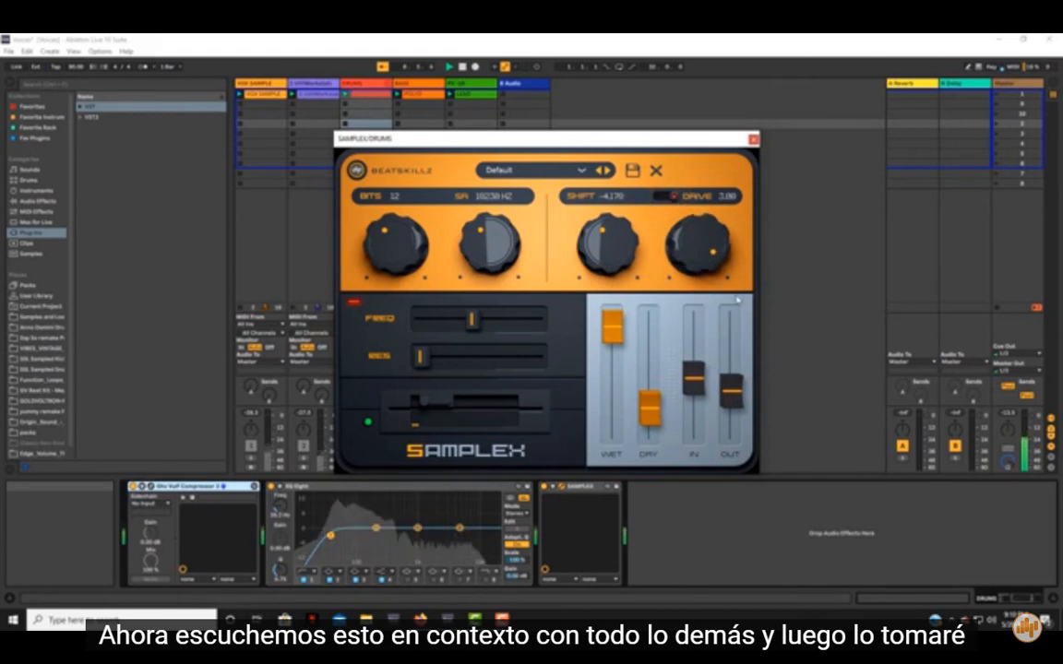
# Match the drums' level with drive on to the level with drive off by lowering the Samplex output a little further
pyautogui.click(660, 200)
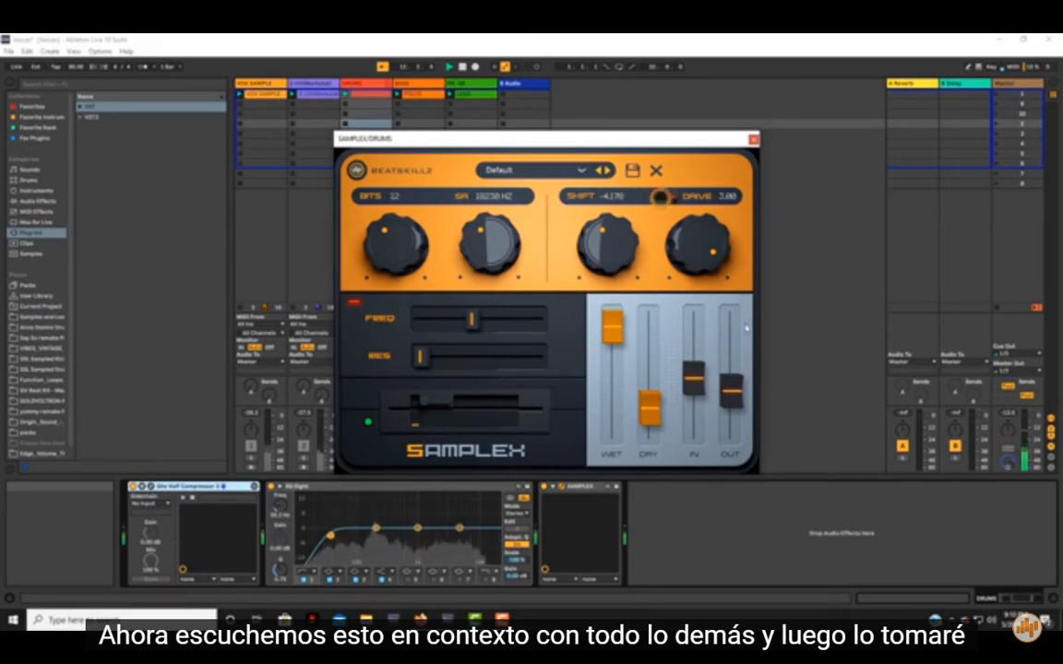
pyautogui.moveTo(739, 401); pyautogui.dragTo(739, 420)
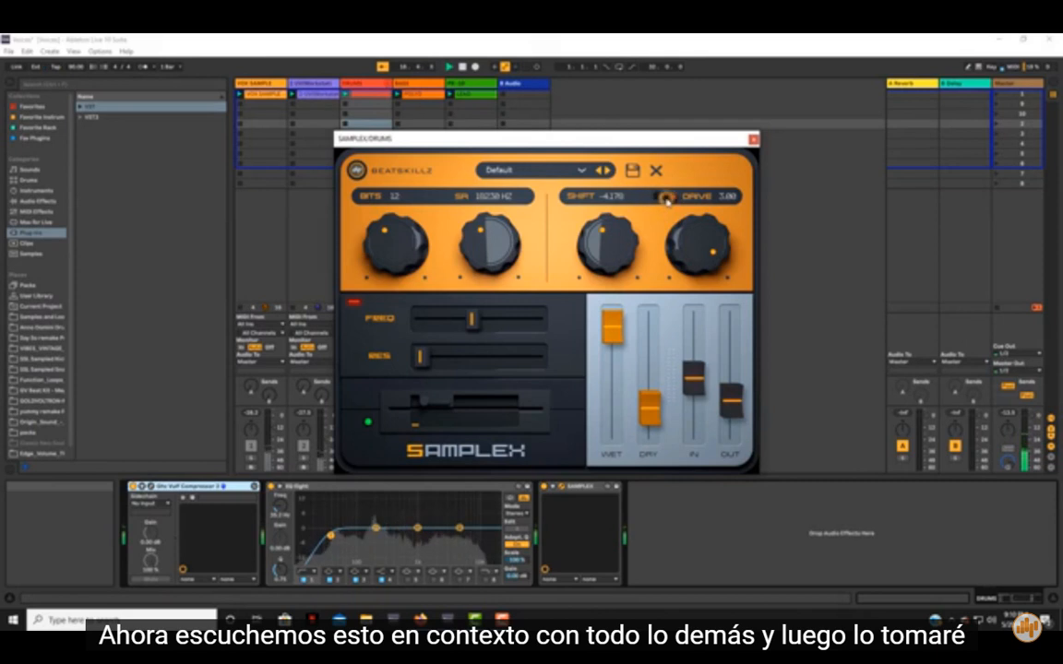
pyautogui.moveTo(724, 406); pyautogui.dragTo(724, 406)
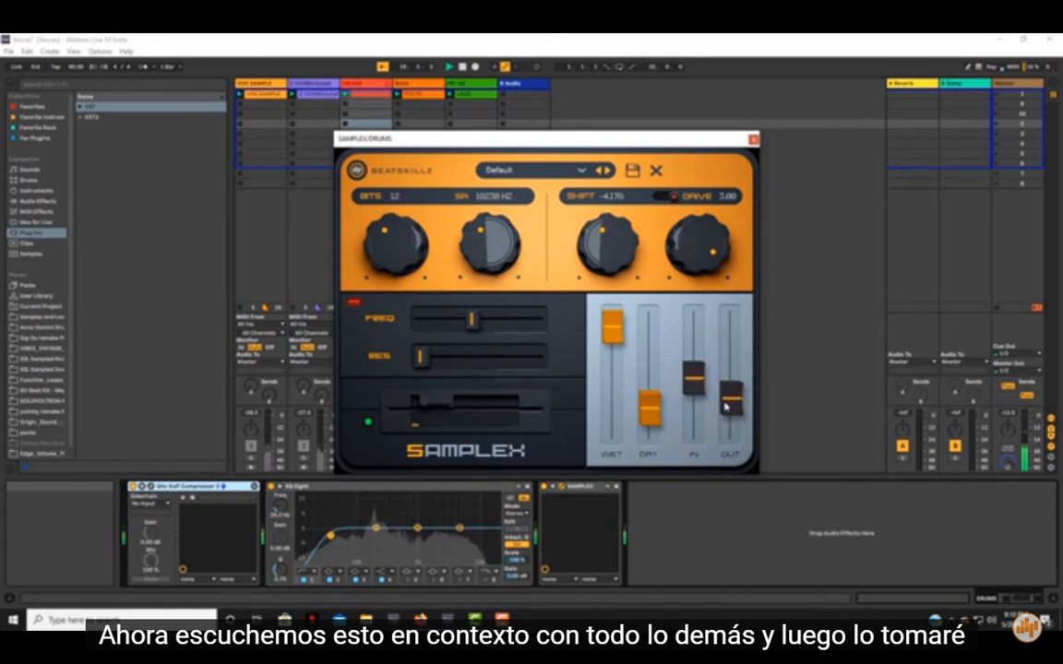
# Close the drums' Samplex window, stop playback and turn off solo on the drums track
pyautogui.click(753, 140)
pyautogui.press('space')
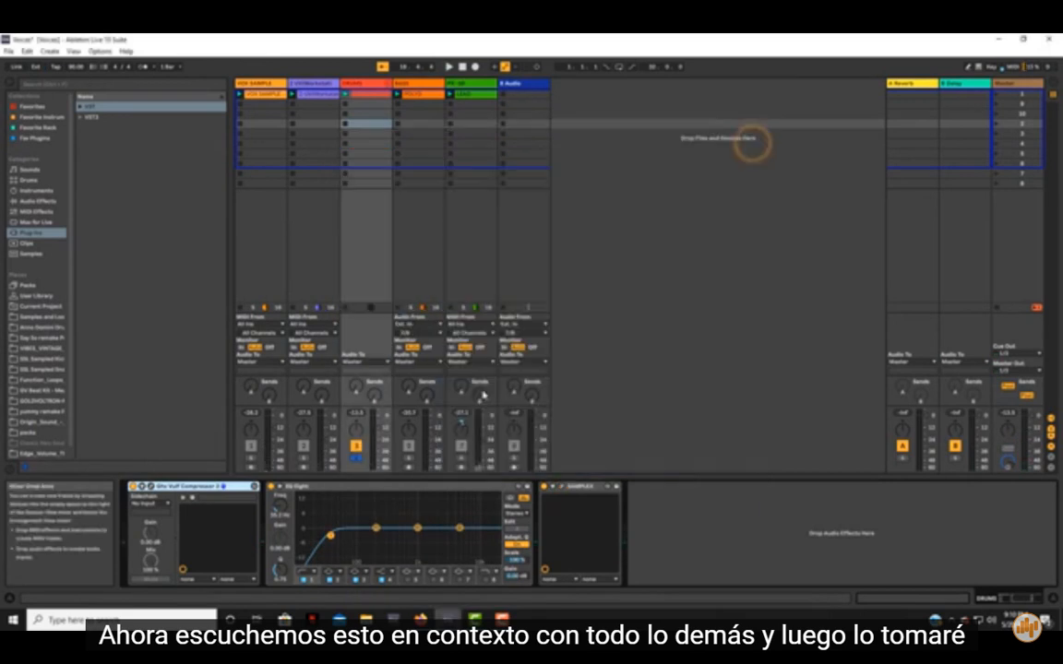
pyautogui.click(358, 457)
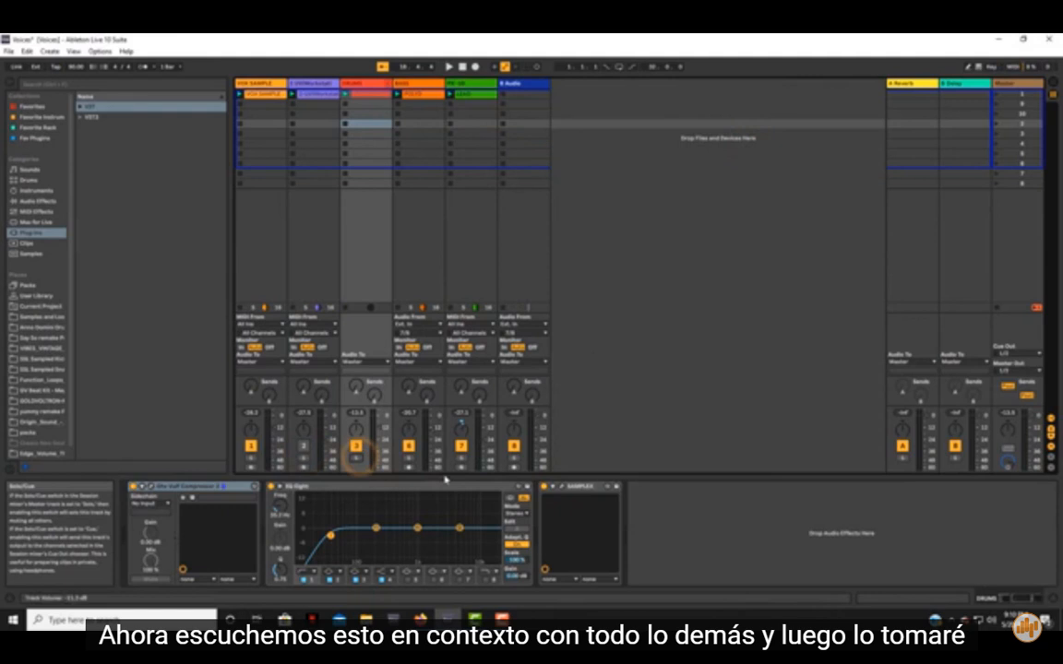
# Reopen Samplex on the drums, play the beat in context and mute the lead on track 7
pyautogui.click(559, 486)
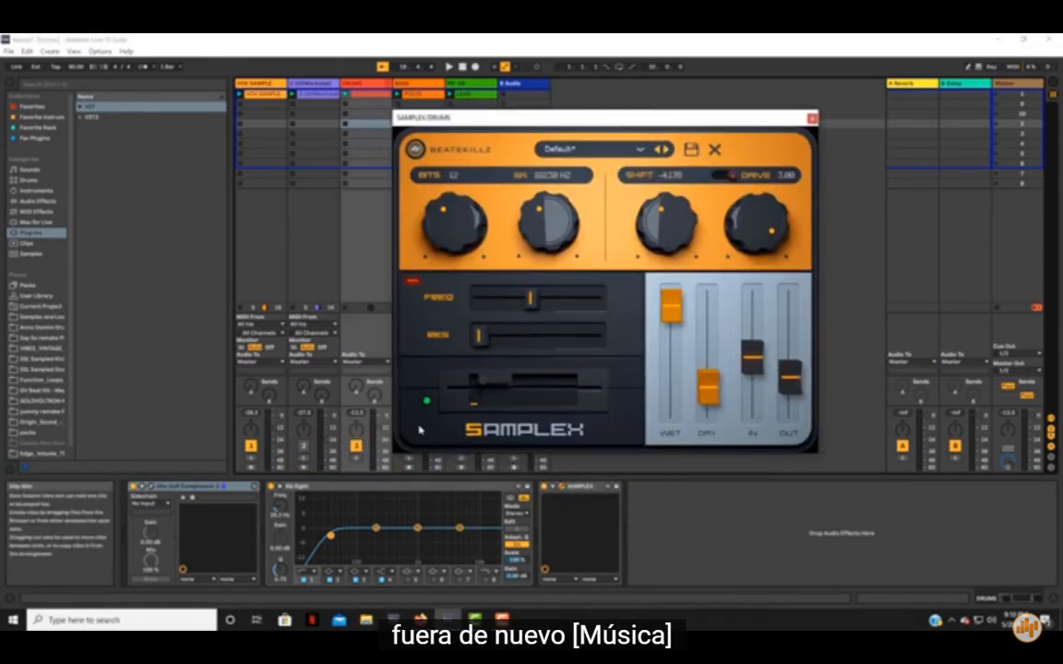
pyautogui.moveTo(551, 117); pyautogui.dragTo(672, 100)
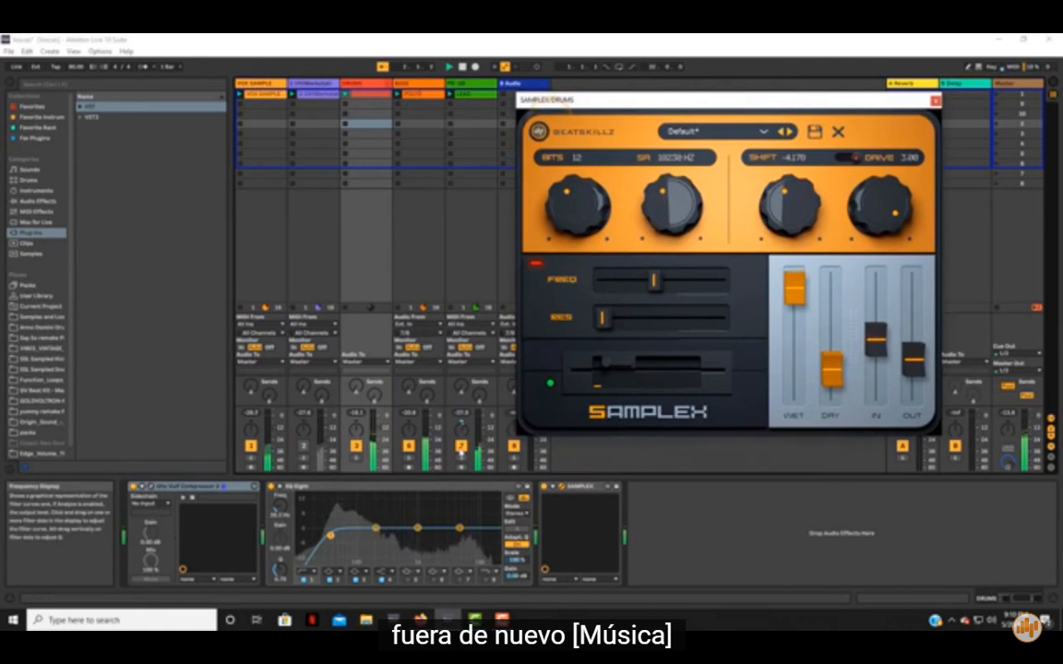
pyautogui.click(460, 446)
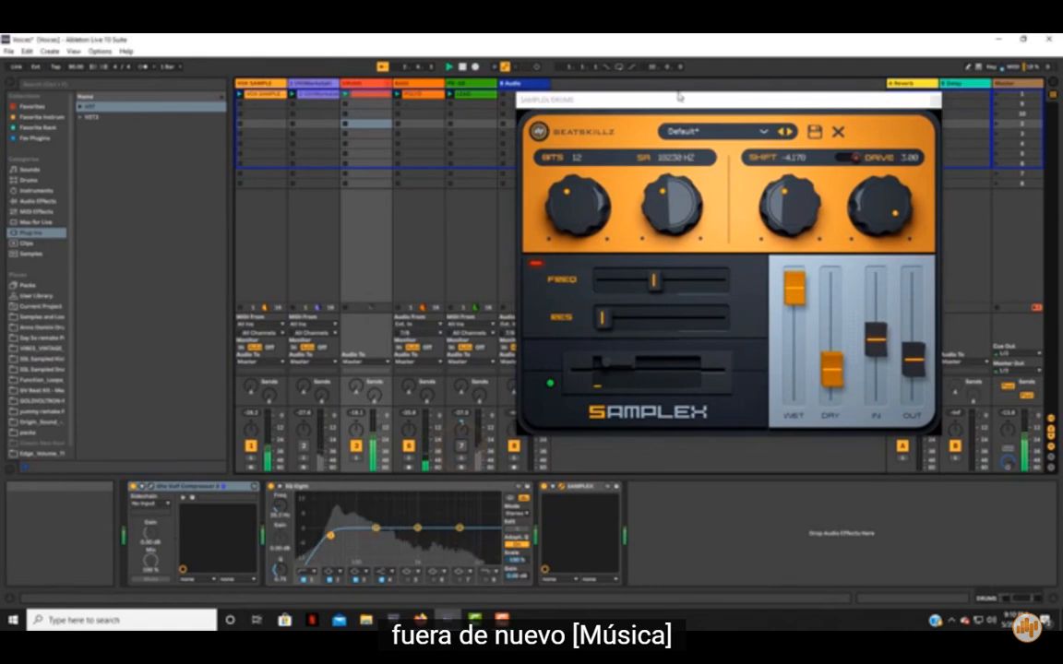
pyautogui.moveTo(676, 97); pyautogui.dragTo(535, 117)
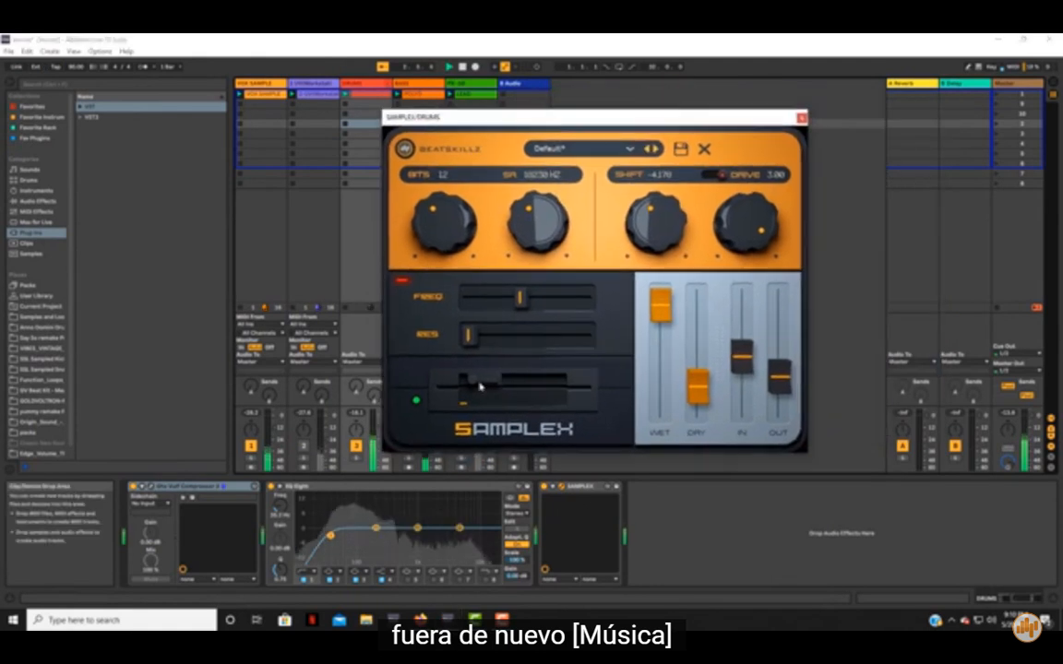
# Compare the mix with the drums' Samplex off and on, raising its output to about 0.776 to match levels
pyautogui.click(544, 488)
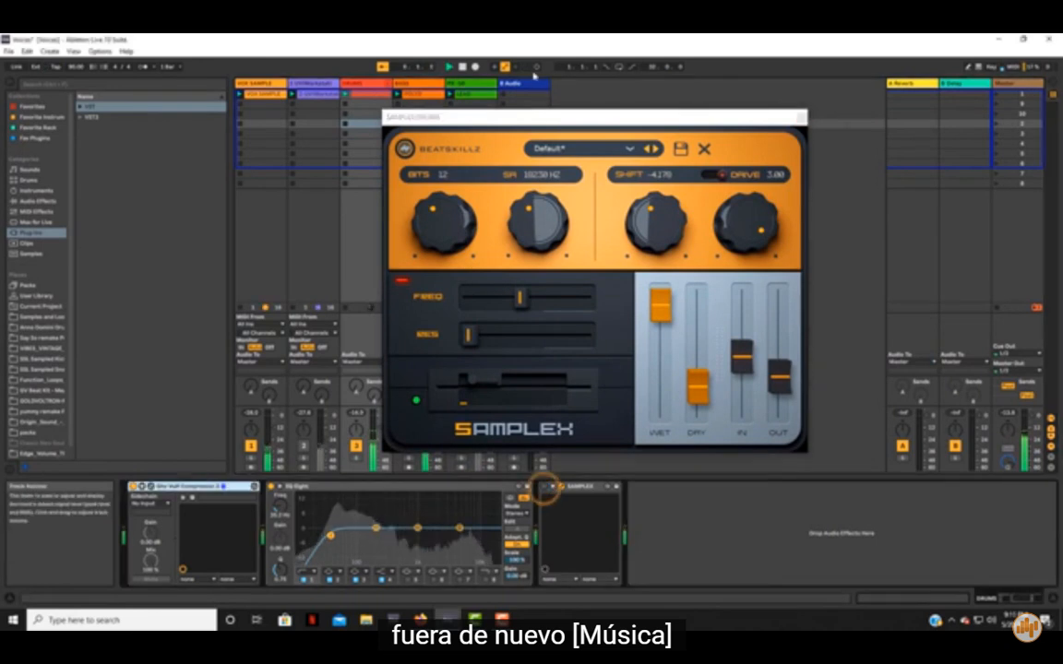
pyautogui.moveTo(524, 119); pyautogui.dragTo(526, 111)
pyautogui.moveTo(782, 373); pyautogui.dragTo(785, 367)
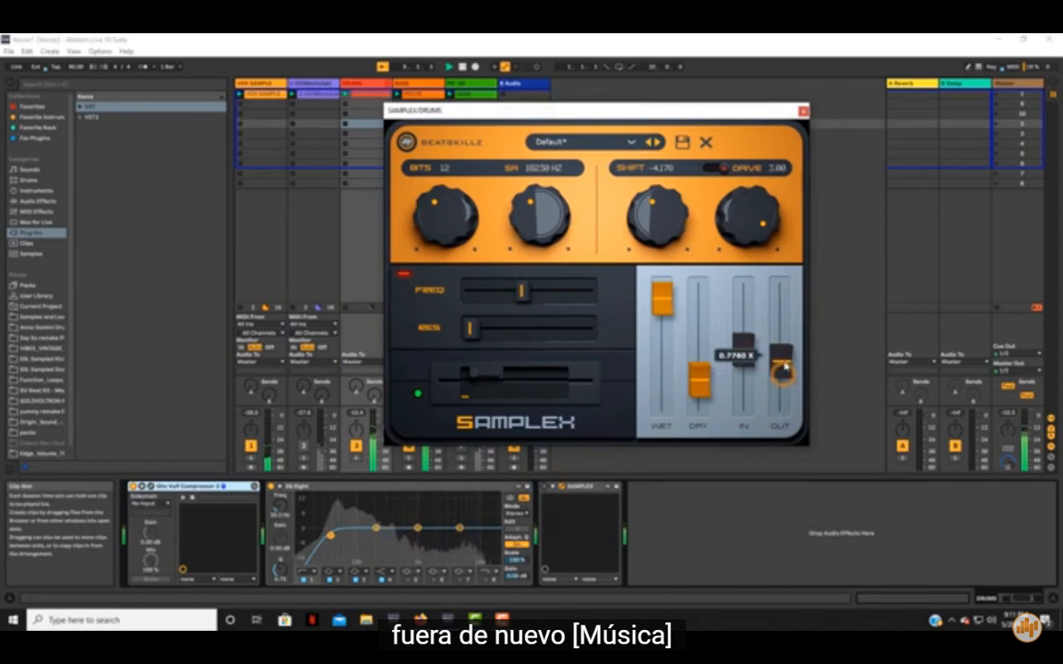
pyautogui.click(544, 487)
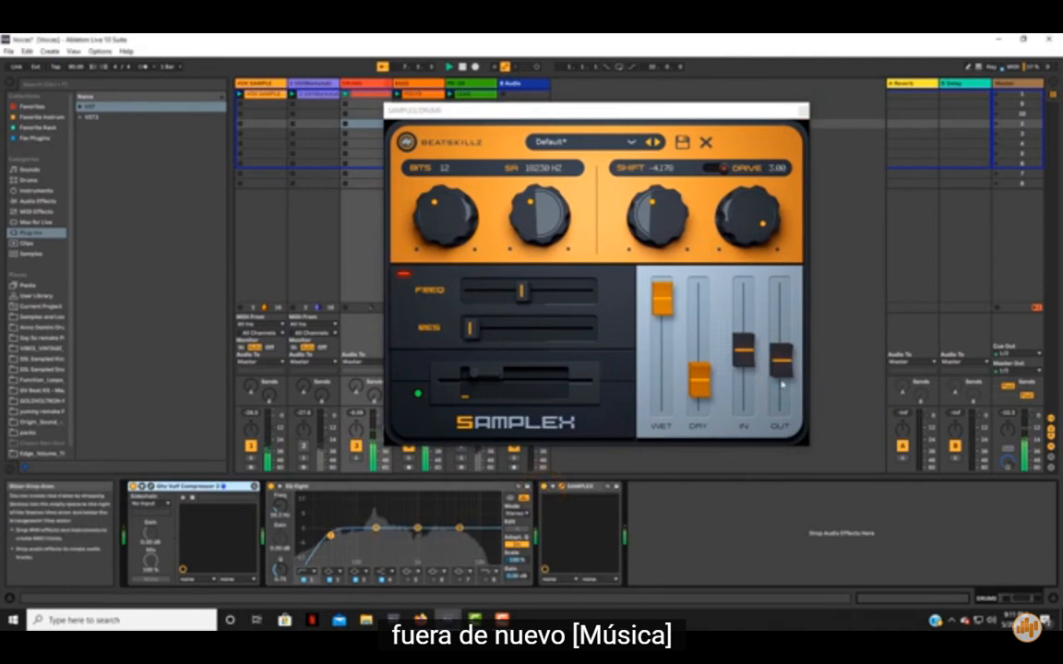
pyautogui.moveTo(780, 369); pyautogui.dragTo(783, 380)
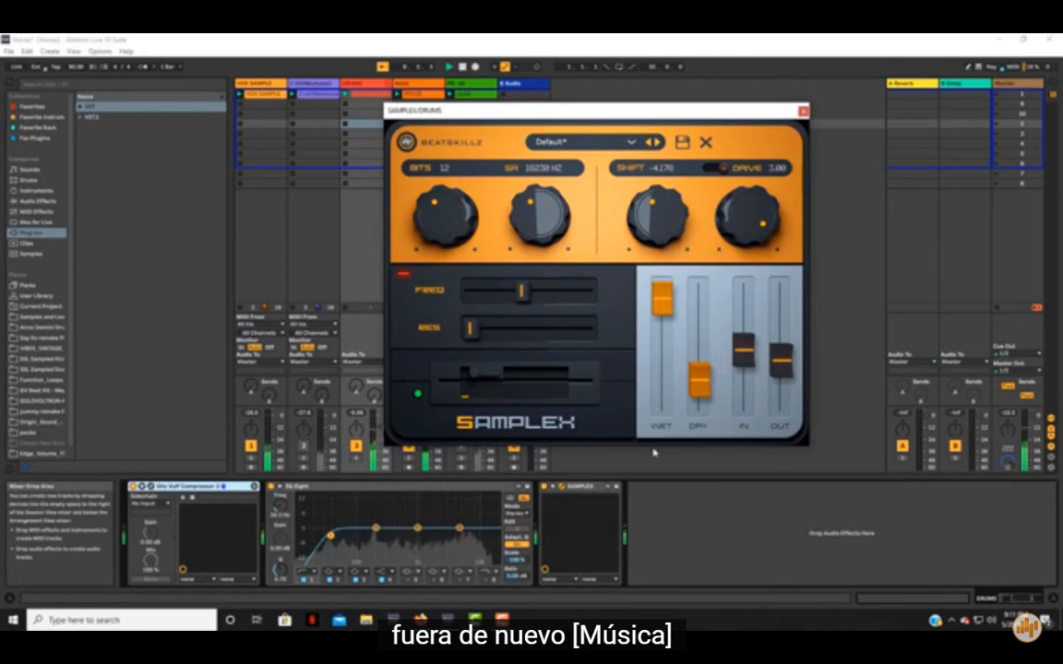
pyautogui.click(544, 487)
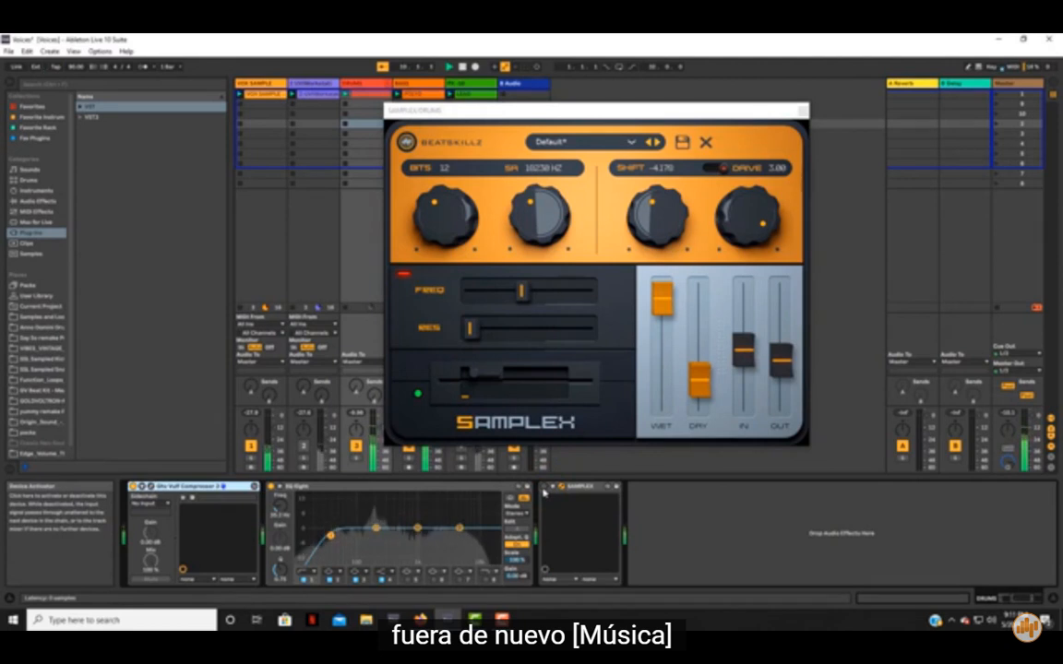
pyautogui.click(543, 487)
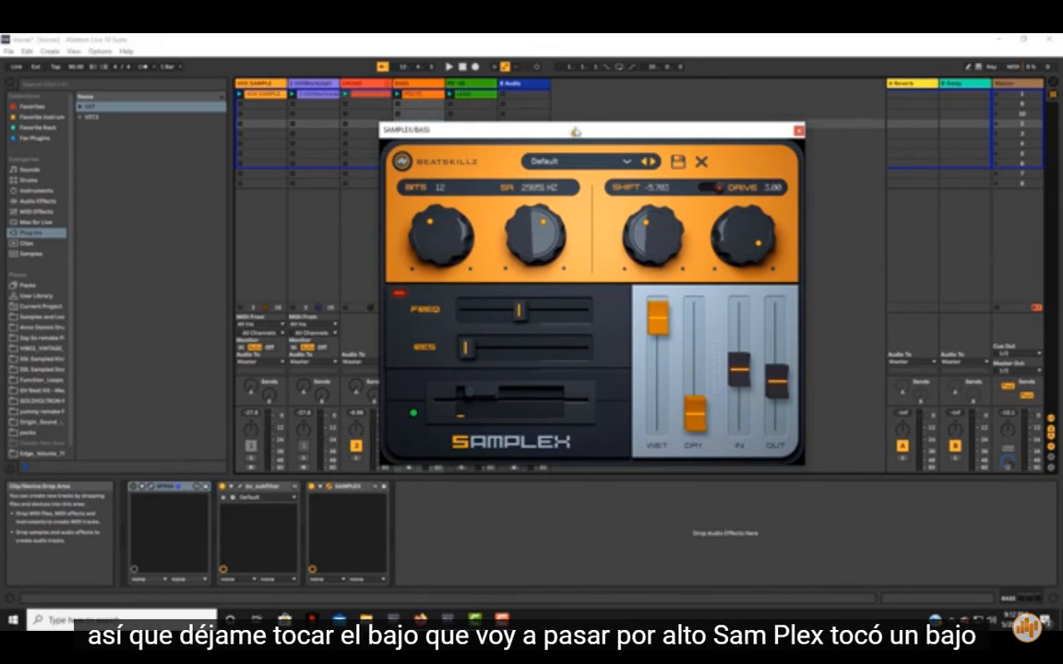
# Compare the soloed bass with its Samplex off and on, raising the plugin's output slightly
pyautogui.moveTo(575, 132); pyautogui.dragTo(581, 119)
pyautogui.click(306, 489)
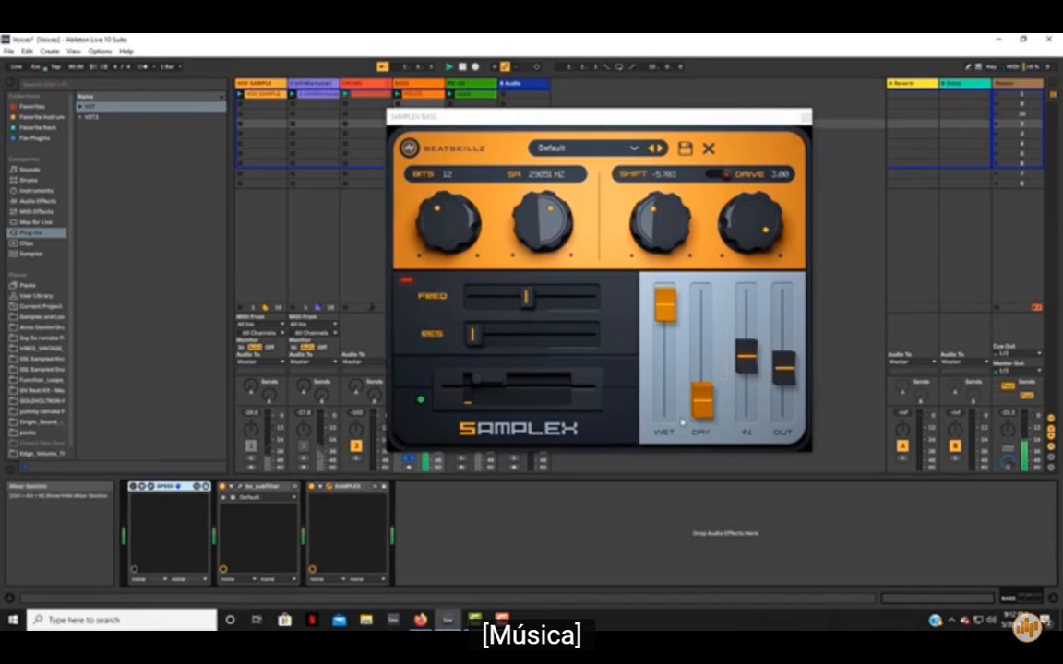
pyautogui.click(785, 380)
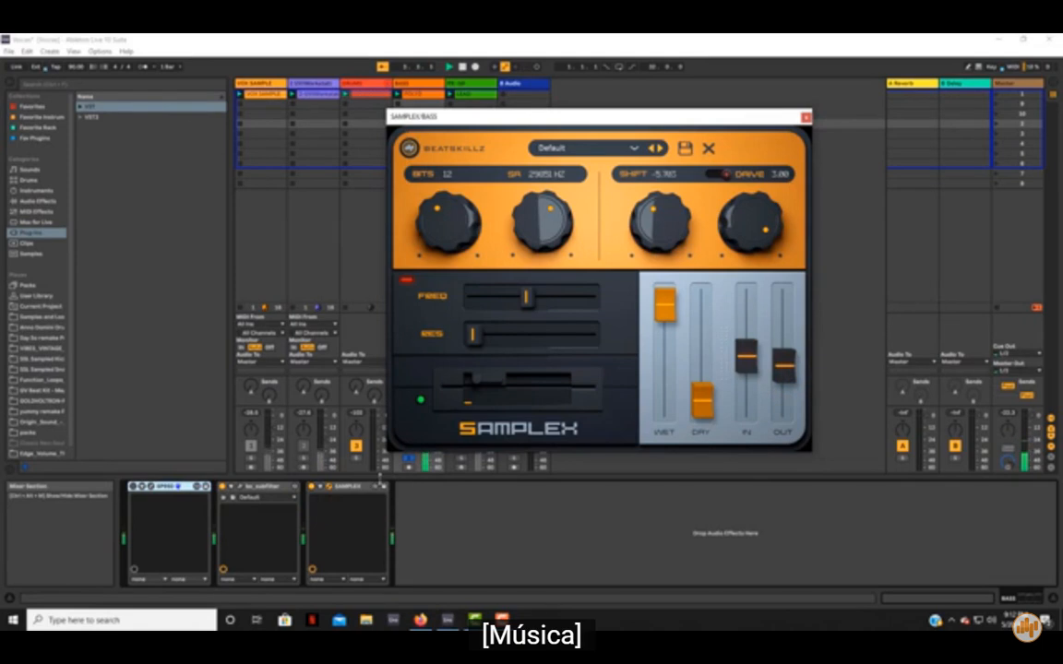
pyautogui.click(312, 487)
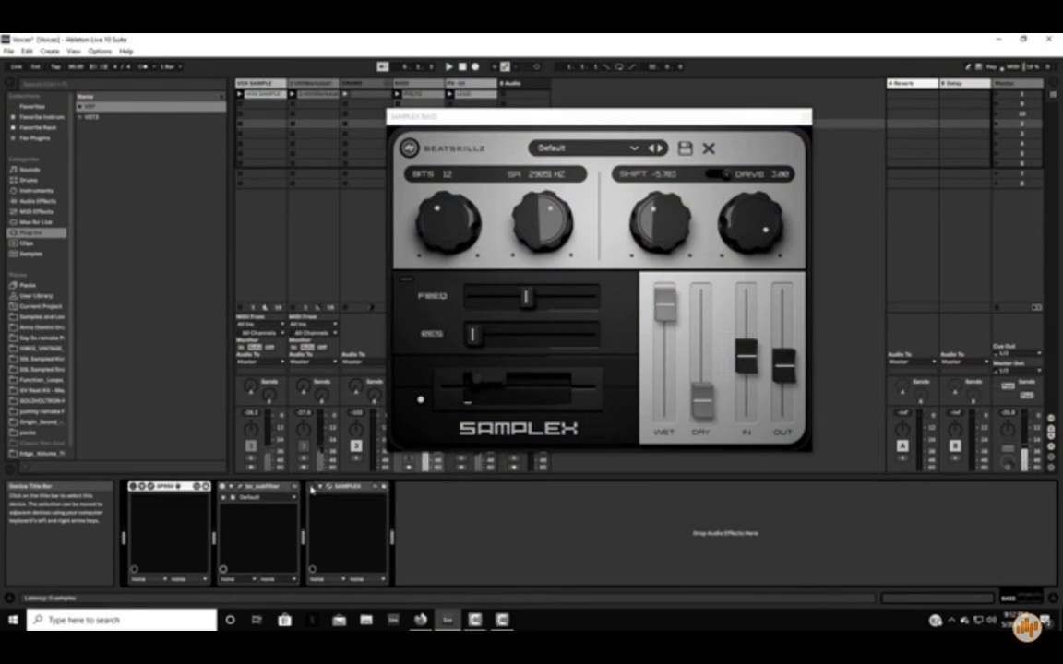
pyautogui.click(311, 488)
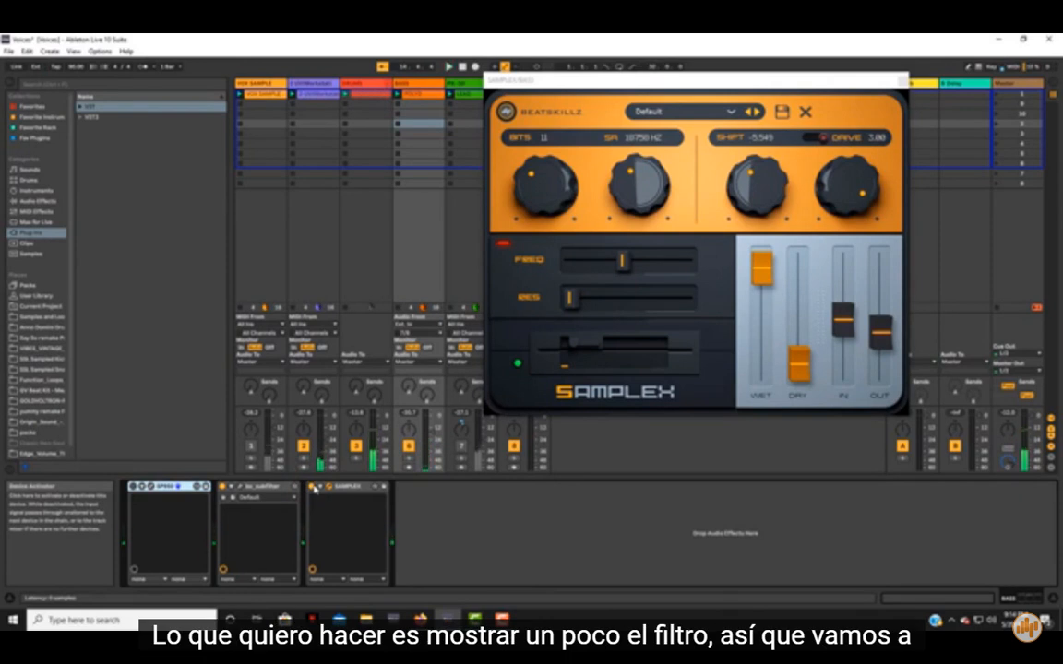
# Stop playback, close the bass's Samplex window and open Samplex on the UVIWorkstation track
pyautogui.press('space')
pyautogui.click(903, 81)
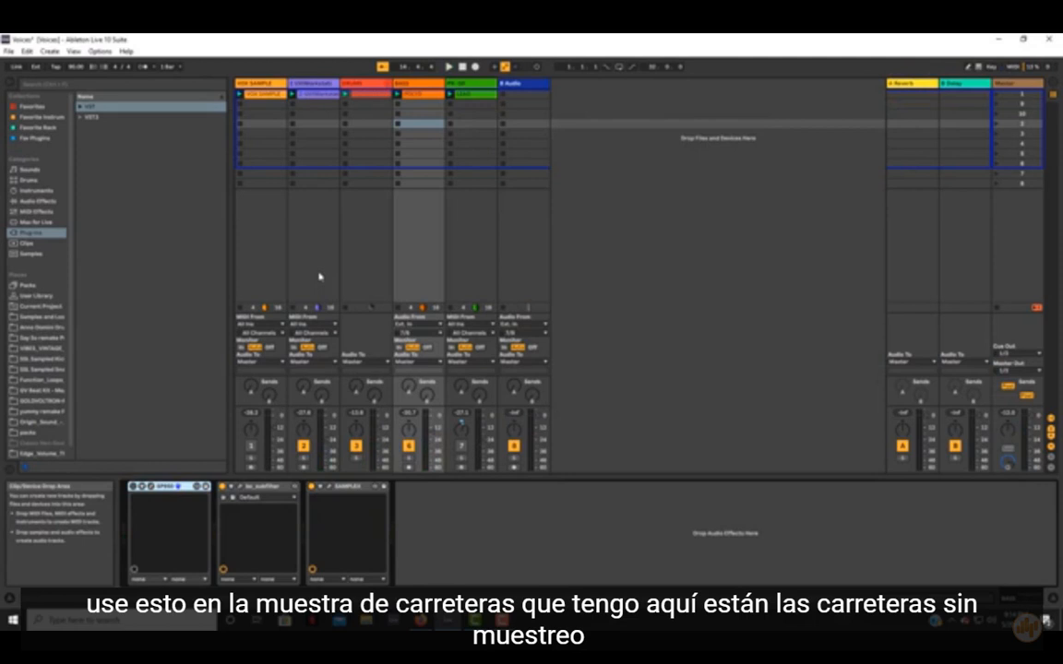
pyautogui.click(318, 276)
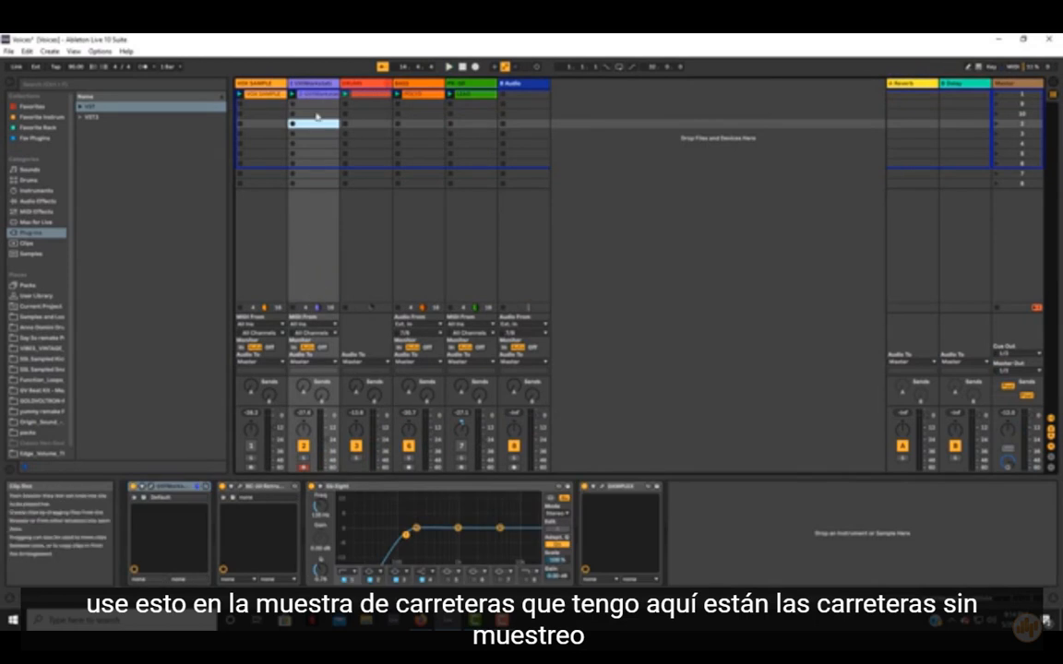
pyautogui.click(590, 486)
# Play the UVIWorkstation track with Samplex bypassed, raise the track volume to -23.0 dB and turn Samplex back on
pyautogui.click(585, 488)
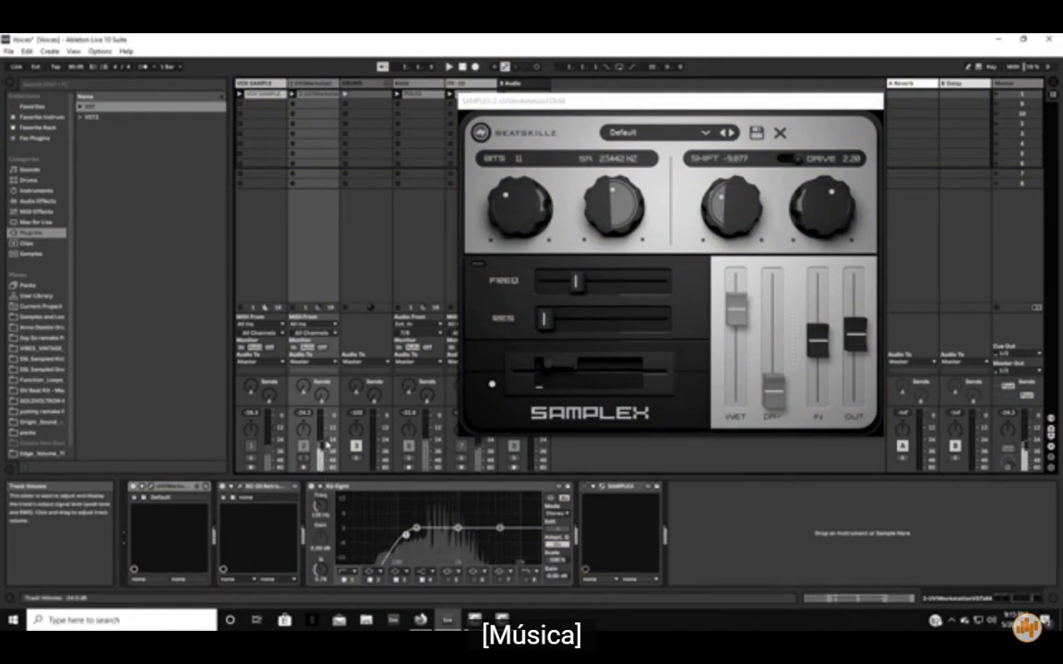
pyautogui.moveTo(326, 444); pyautogui.dragTo(326, 440)
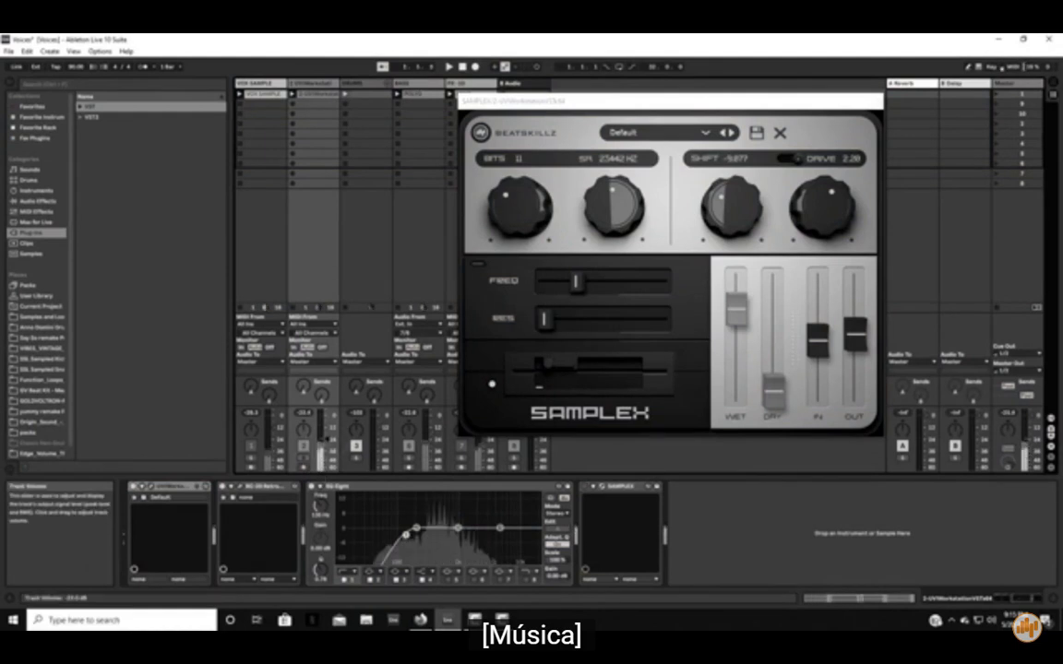
pyautogui.click(586, 484)
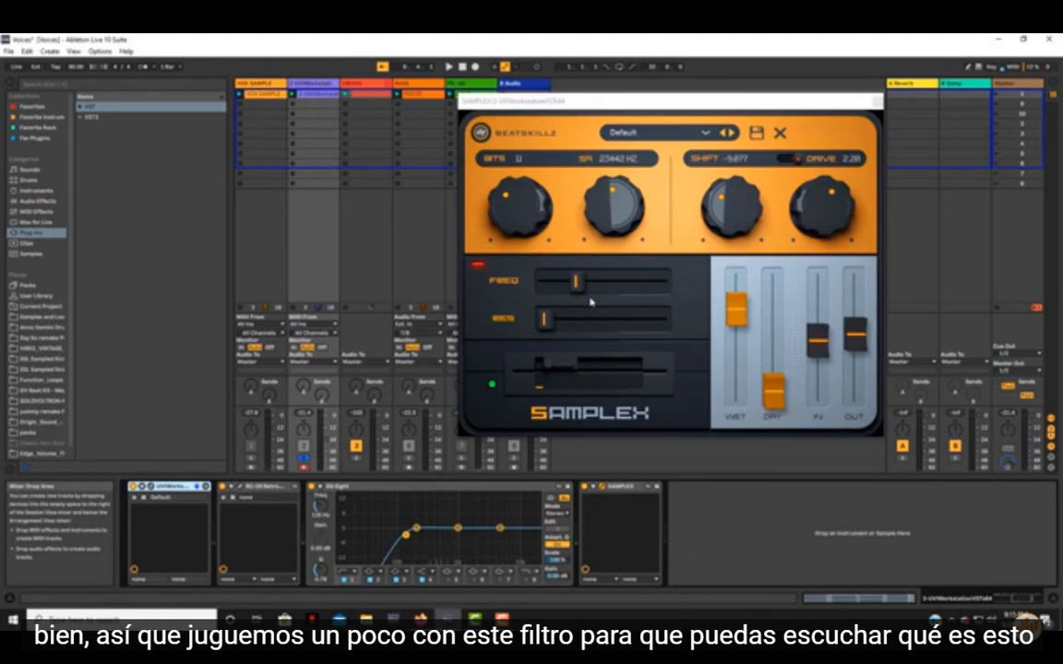
# Demonstrate Samplex's filter on the playing UVIWorkstation track by sweeping the frequency down to about 979 Hz and adding resonance
pyautogui.press('space')
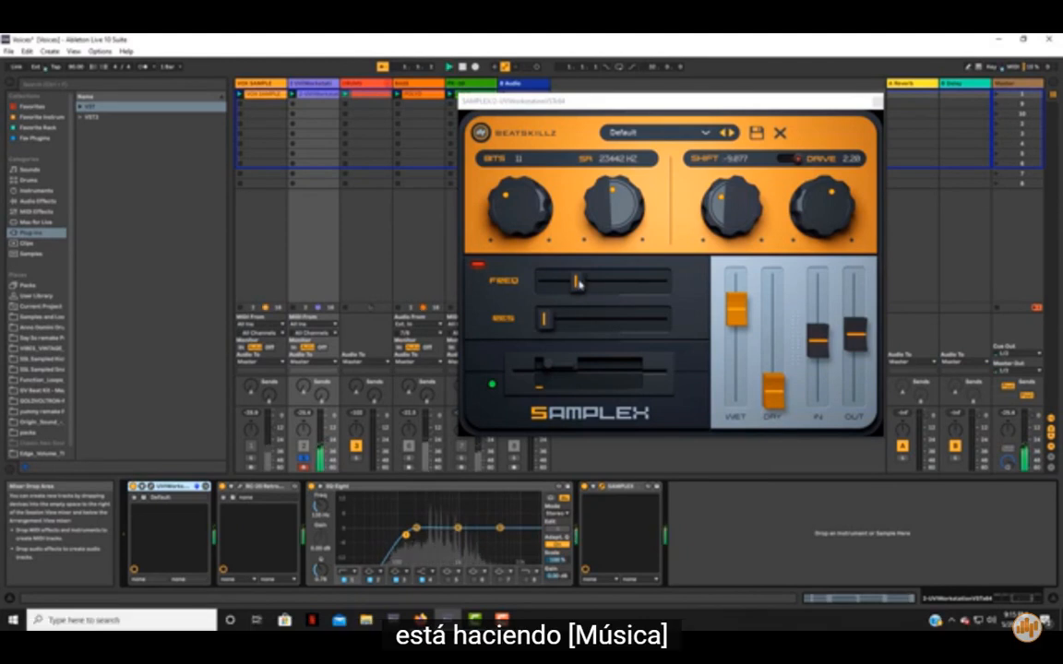
pyautogui.moveTo(578, 282); pyautogui.dragTo(643, 329)
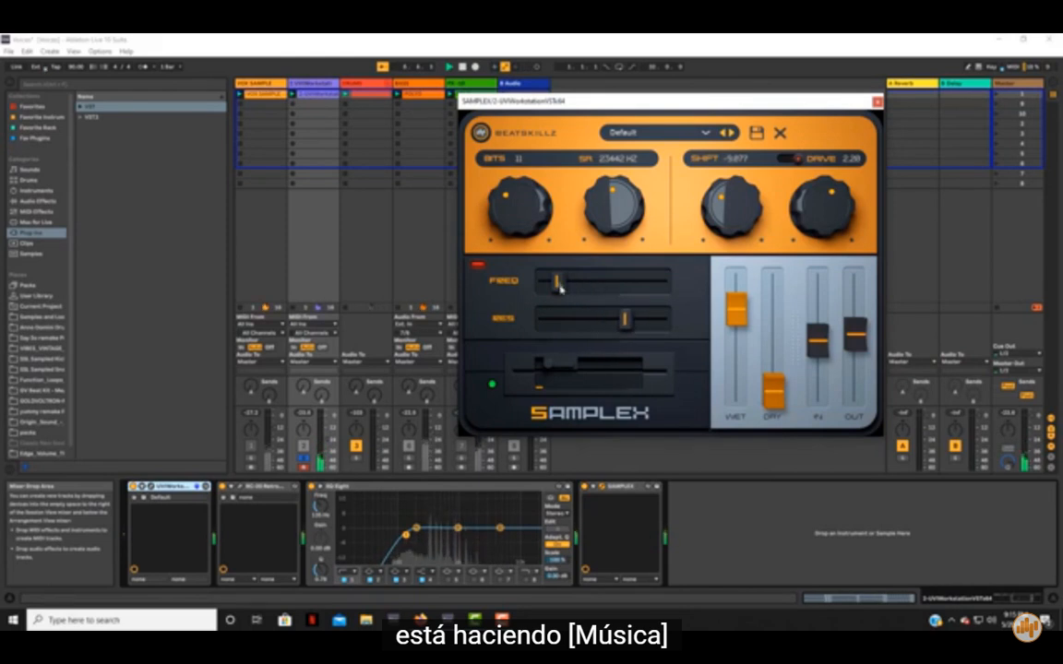
pyautogui.moveTo(559, 286); pyautogui.dragTo(554, 297)
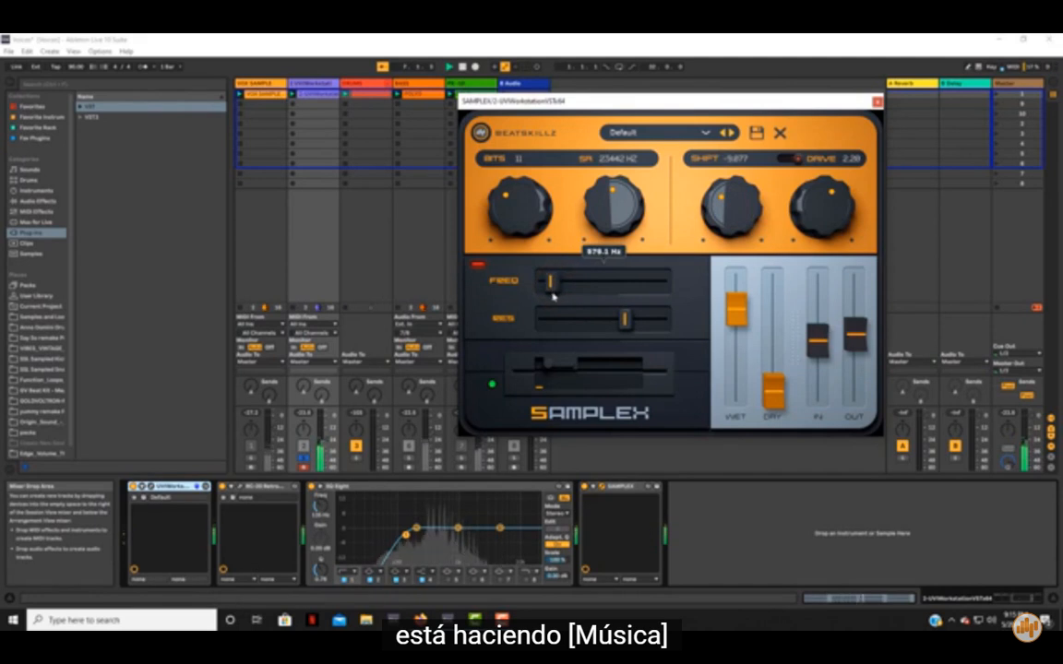
pyautogui.moveTo(622, 317)
pyautogui.mouseDown()
pyautogui.moveTo(604, 332)
pyautogui.moveTo(609, 315)
pyautogui.mouseUp()
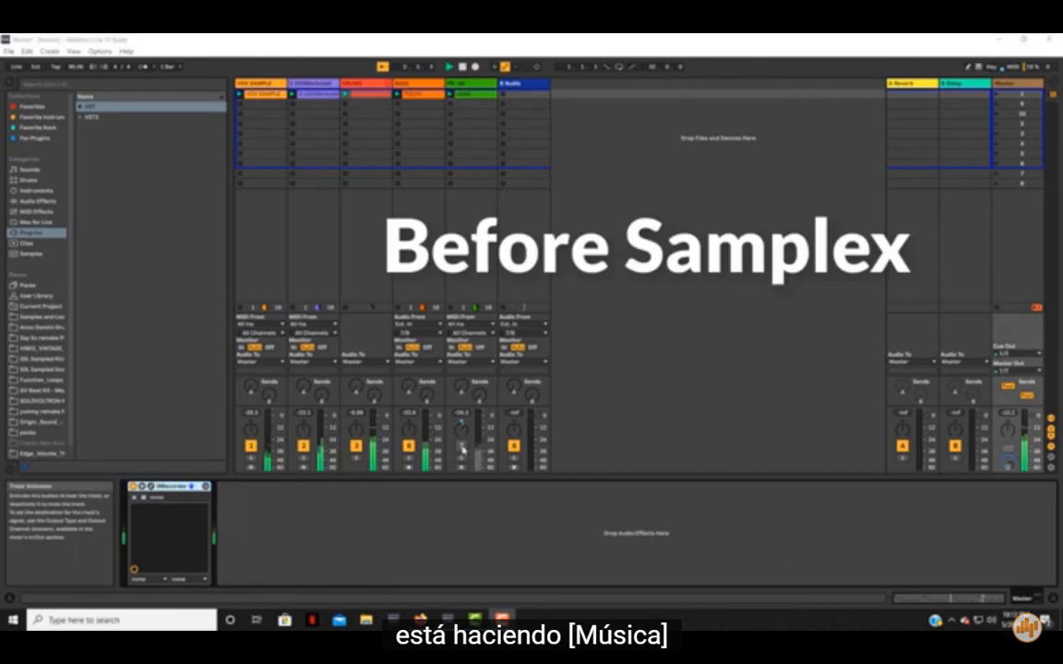
# Unmute the lead on track 7 while the full beat plays without Samplex
pyautogui.click(461, 447)
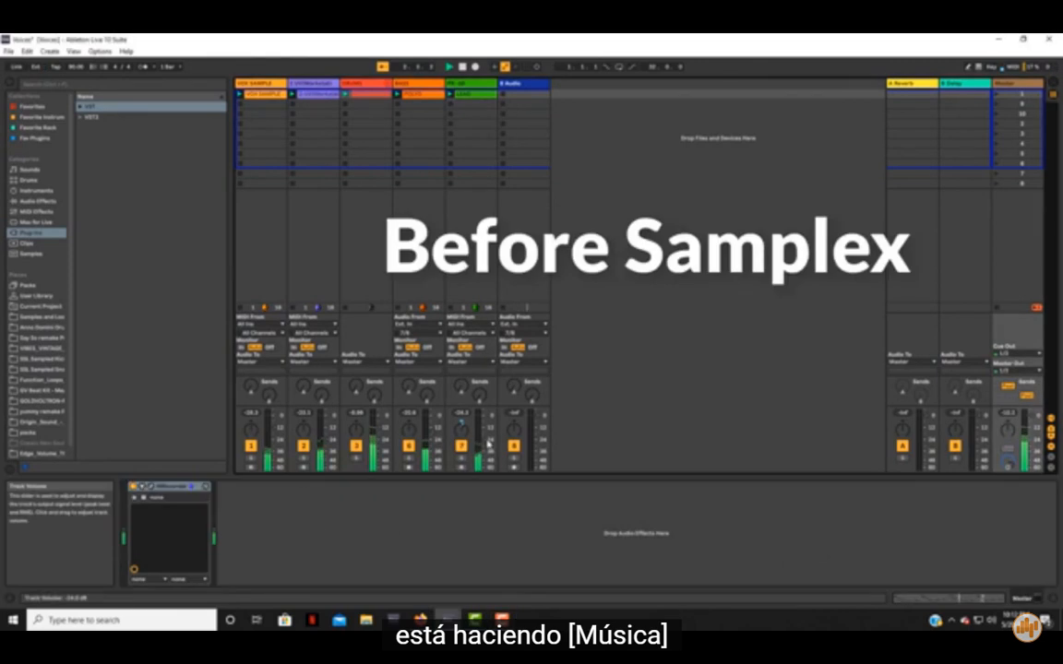